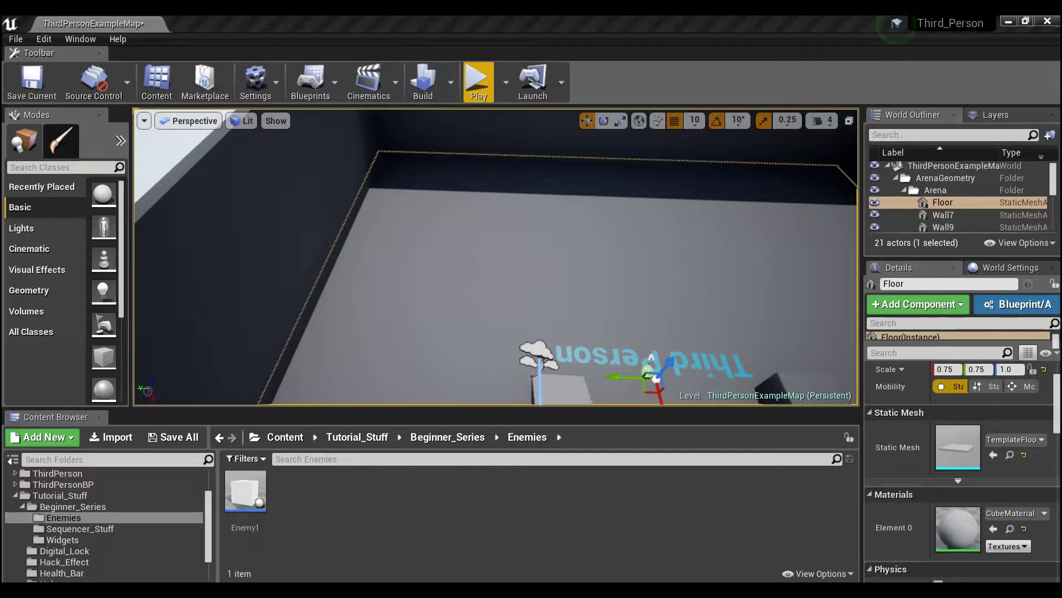
Place an Enemy1 cube from the Enemies folder on the arena floor near the far corner
right_click_drag(468, 260, 411, 229)
scroll(412, 262, "up", 2)
scroll(411, 261, "up", 2)
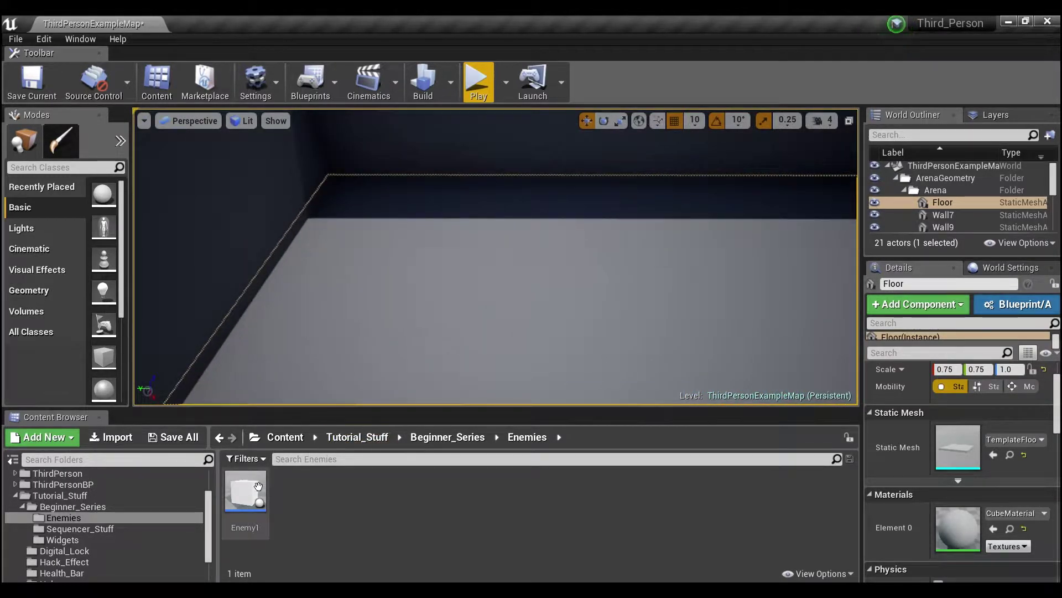
left_click_drag(258, 485, 359, 193)
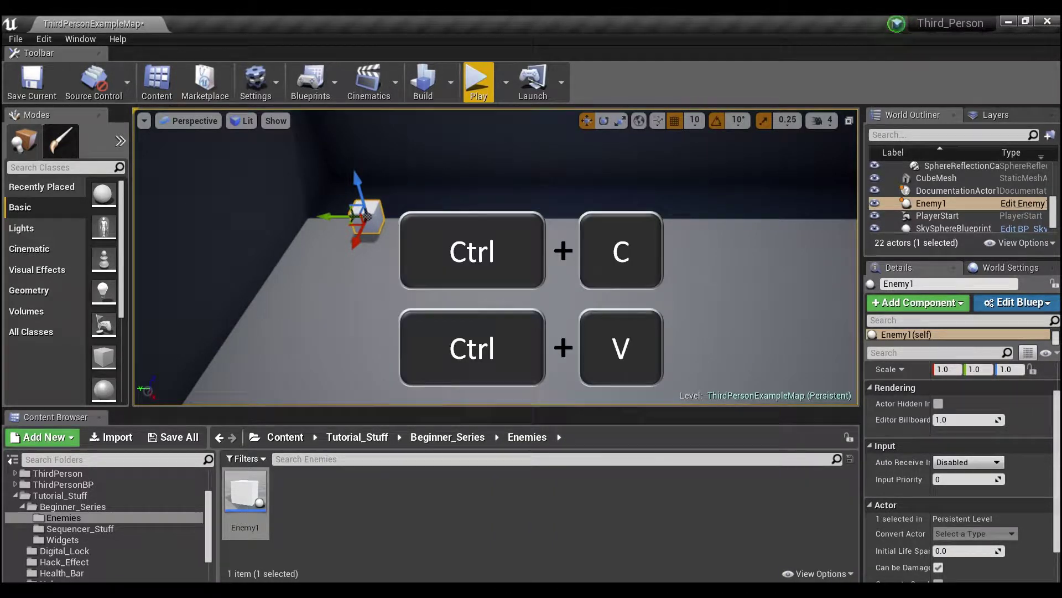
Duplicate the enemy cube twice, placing one copy near the middle of the arena and the other by the far wall
key("ctrl+v")
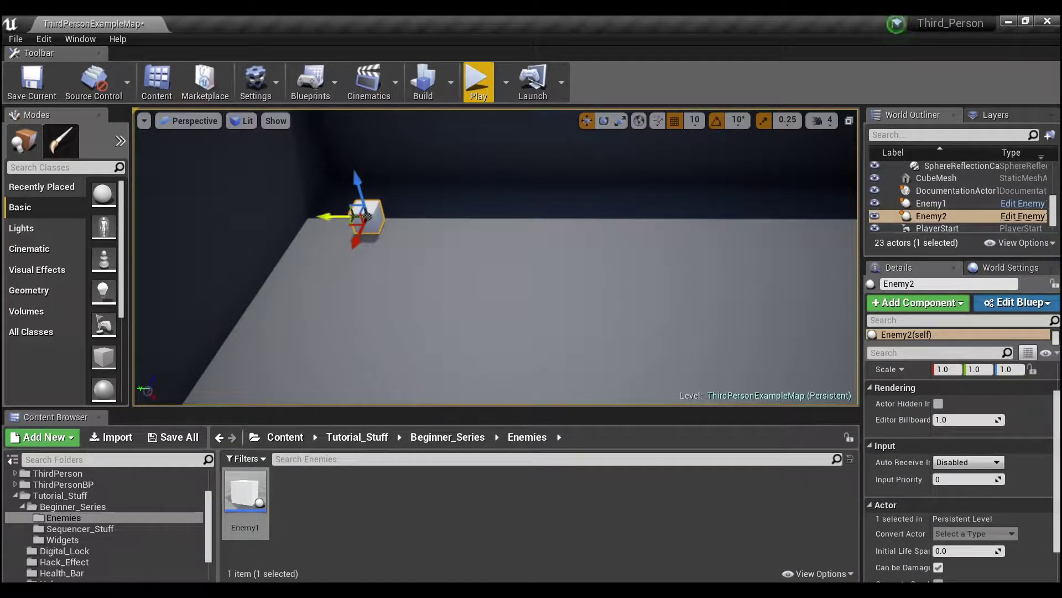
left_click_drag(366, 216, 603, 408)
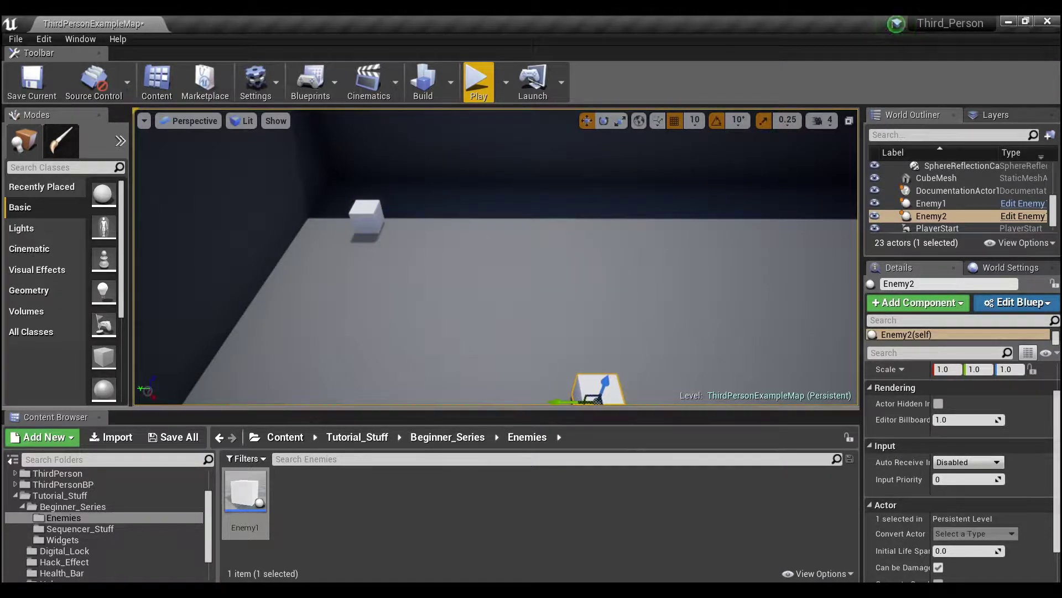
right_click_drag(598, 343, 595, 393)
scroll(496, 257, "down", 5)
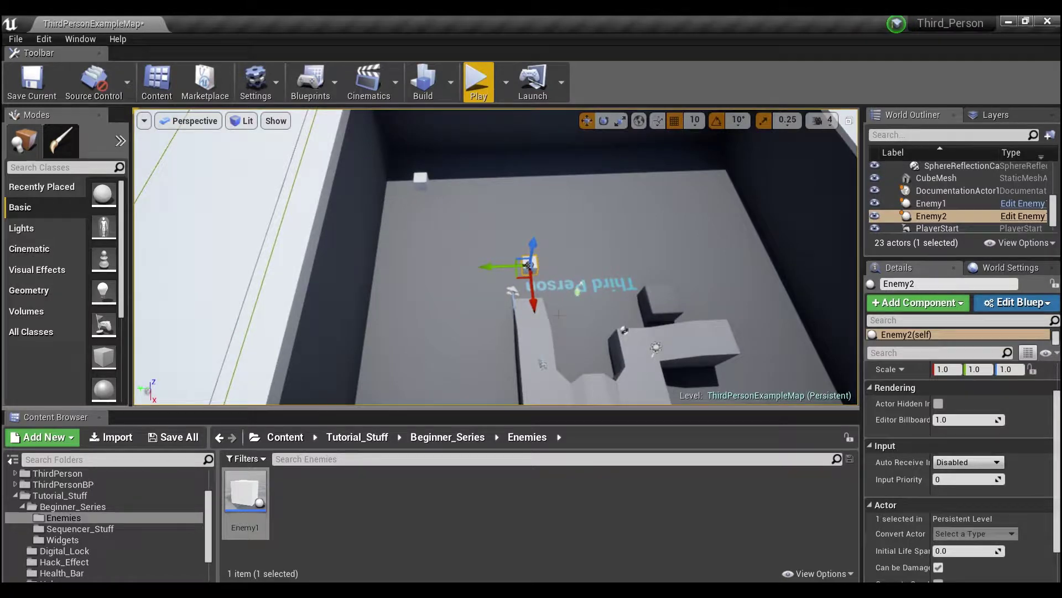
key("ctrl+c")
key("ctrl+v")
left_click_drag(534, 302, 595, 216)
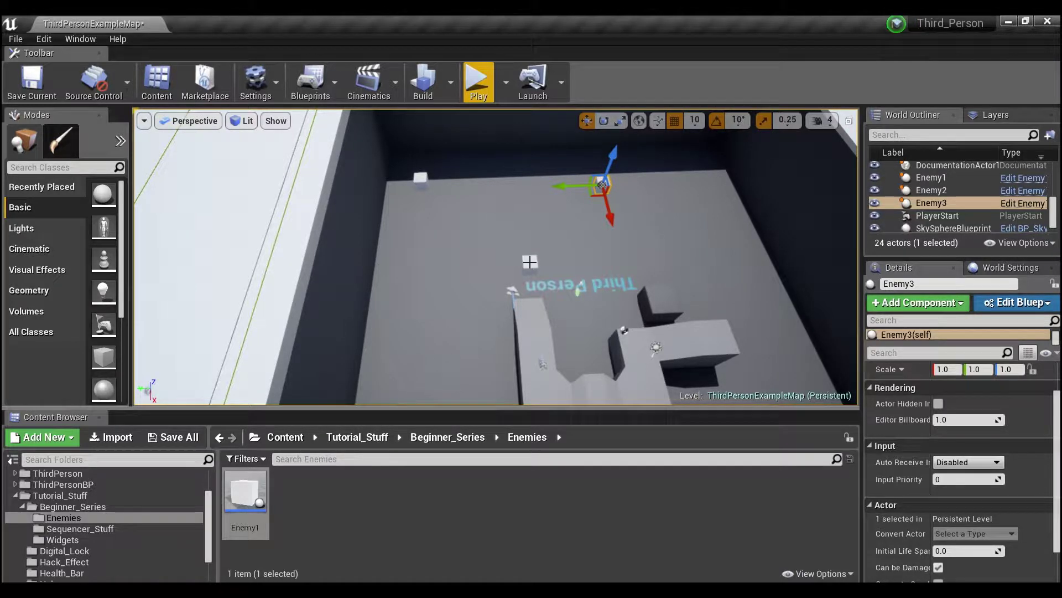
Select all three enemy cubes and create a level sequence named Cube_Enemy_Anim in Tutorial_Stuff/Beginner_Series/Sequencer_Stuff
left_click(531, 261, "ctrl")
left_click(420, 176, "ctrl")
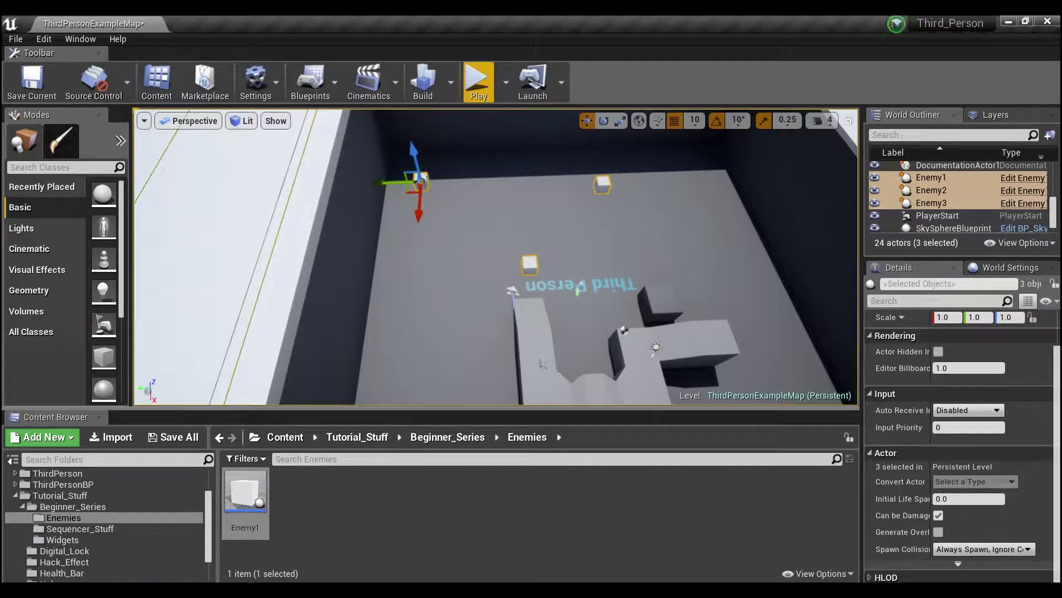
left_click(390, 77)
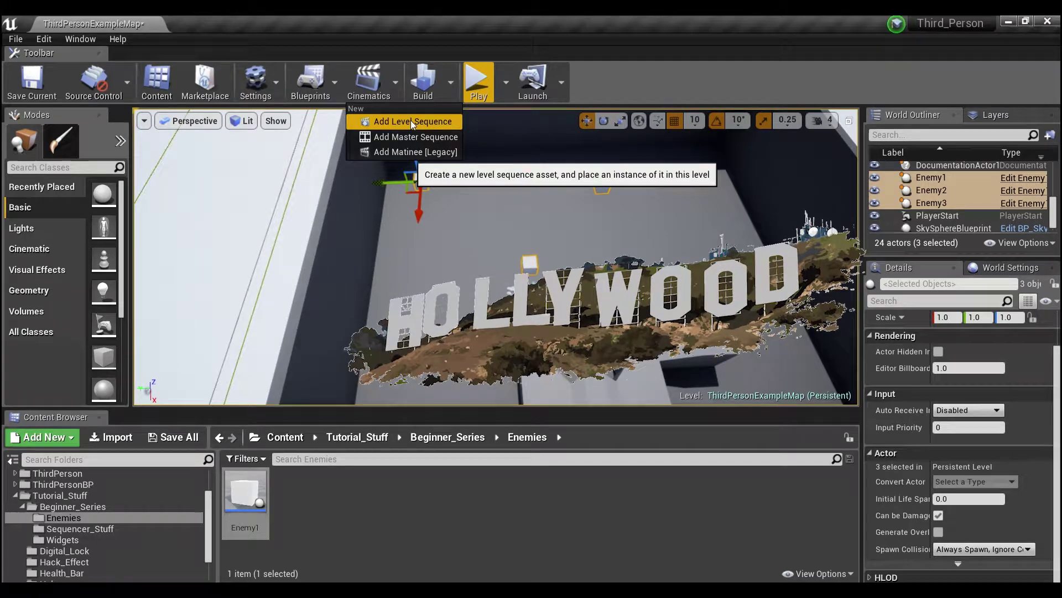
left_click(416, 122)
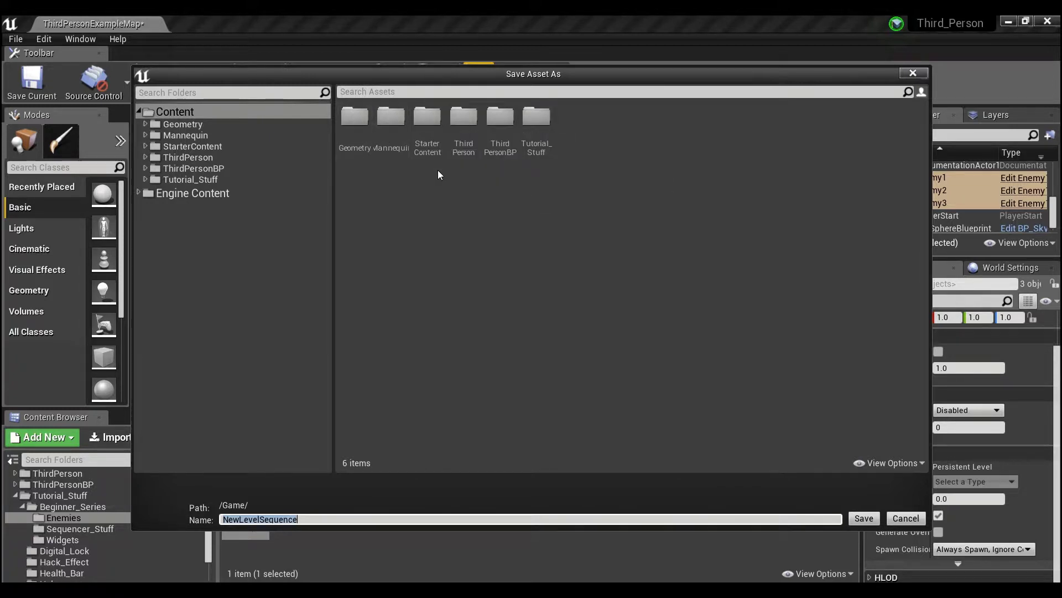
double_click(536, 121)
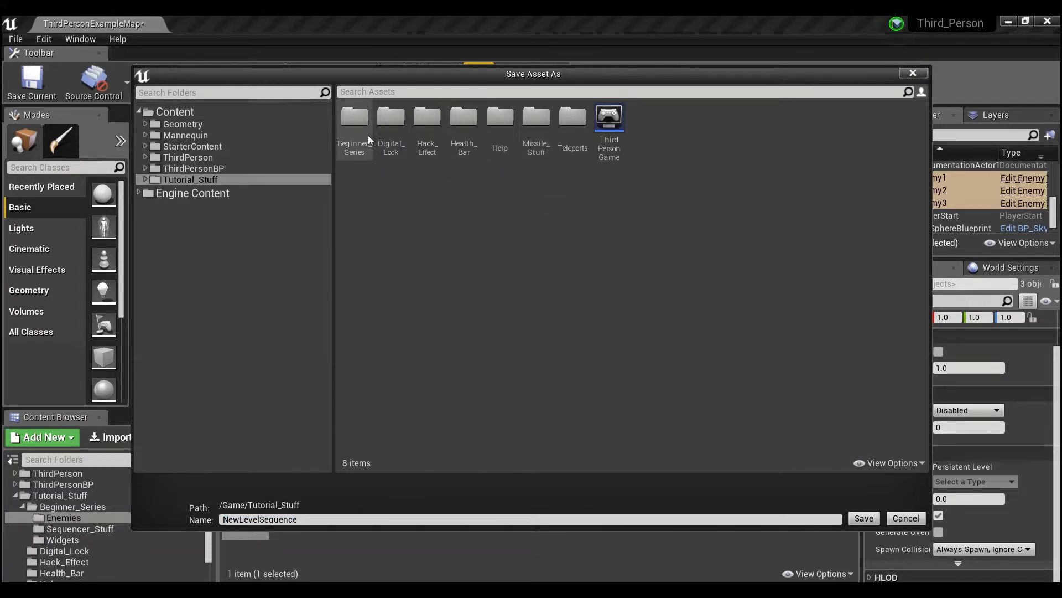
double_click(349, 130)
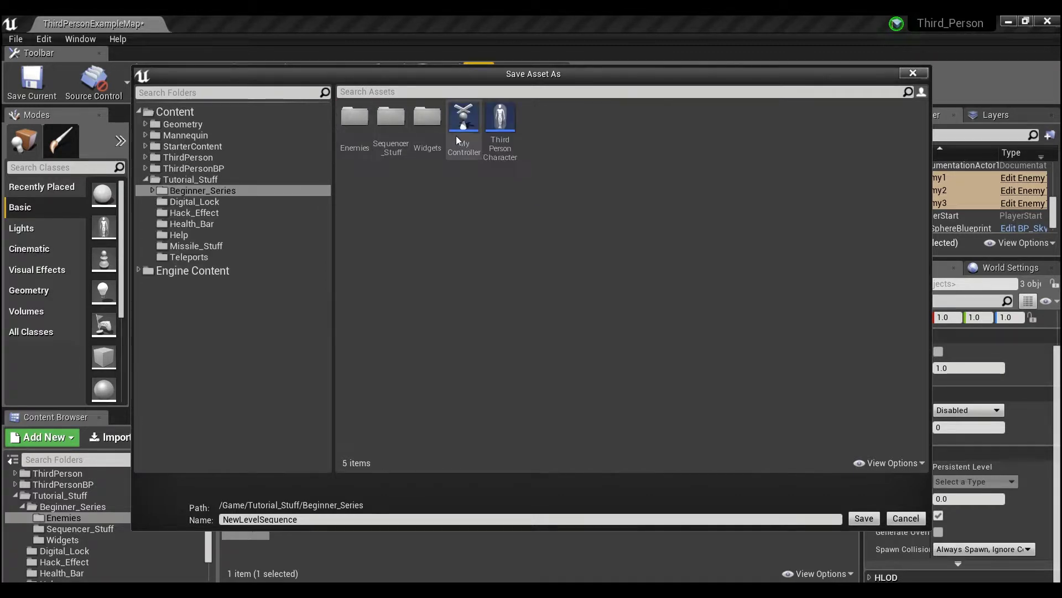
double_click(390, 125)
left_click(312, 518)
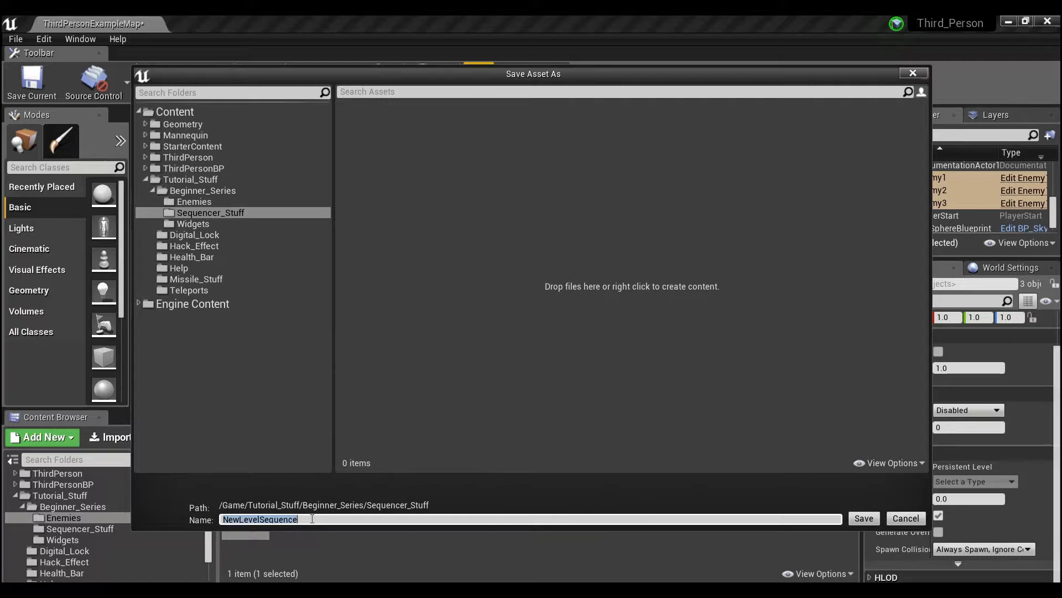
type("Cube_Enemy_Anim")
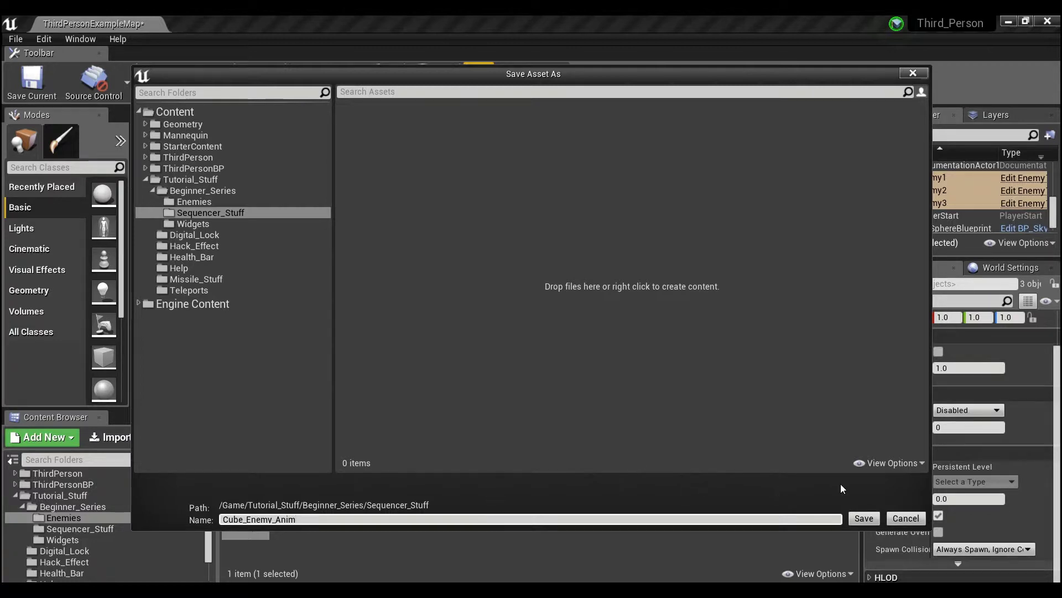
left_click(860, 519)
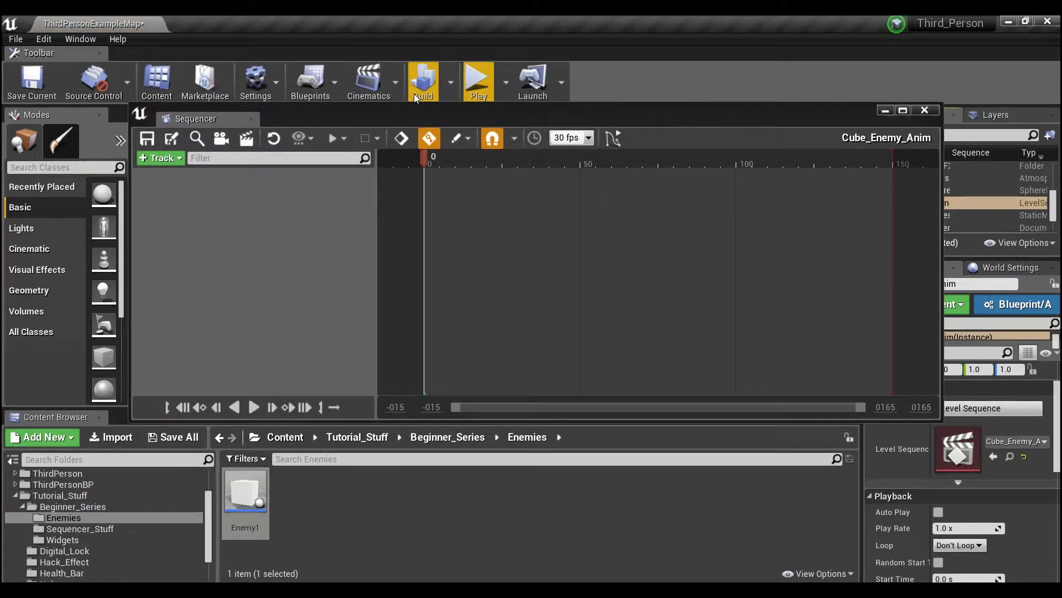
left_click_drag(482, 114, 446, 115)
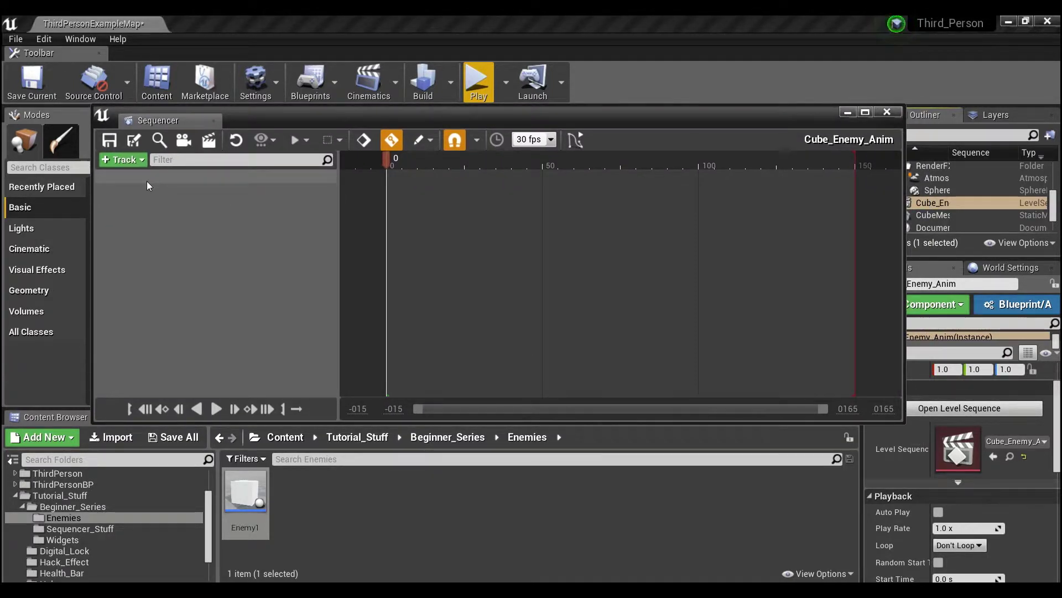
left_click(118, 161)
mouse_move(141, 172)
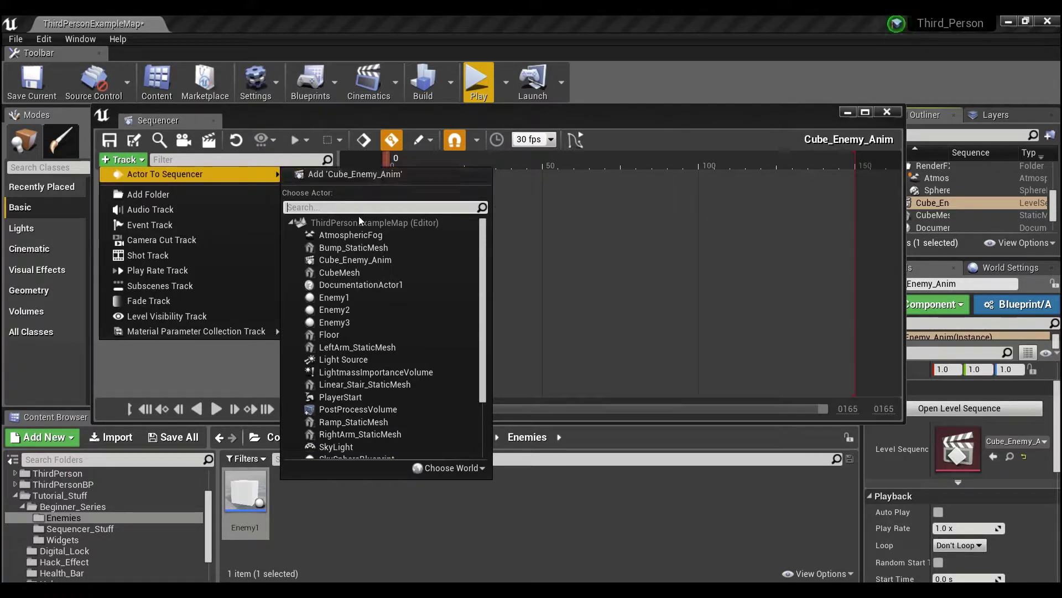
scroll(356, 355, "down", 3)
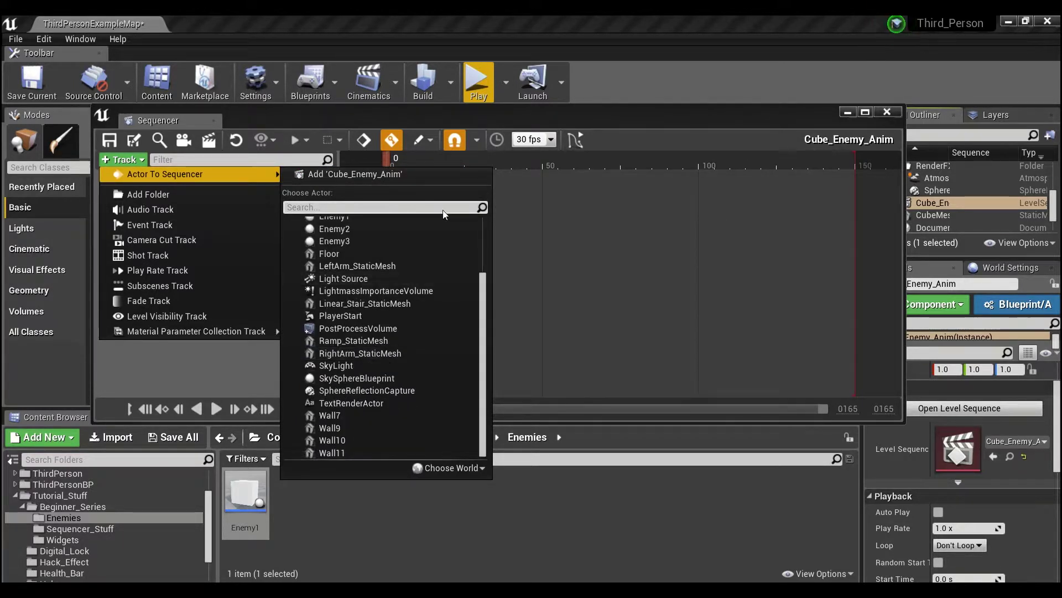
left_click(499, 118)
Select the three enemy cubes in the level and add them to the sequence as actor tracks
left_click_drag(499, 121, 498, 322)
left_click(530, 261)
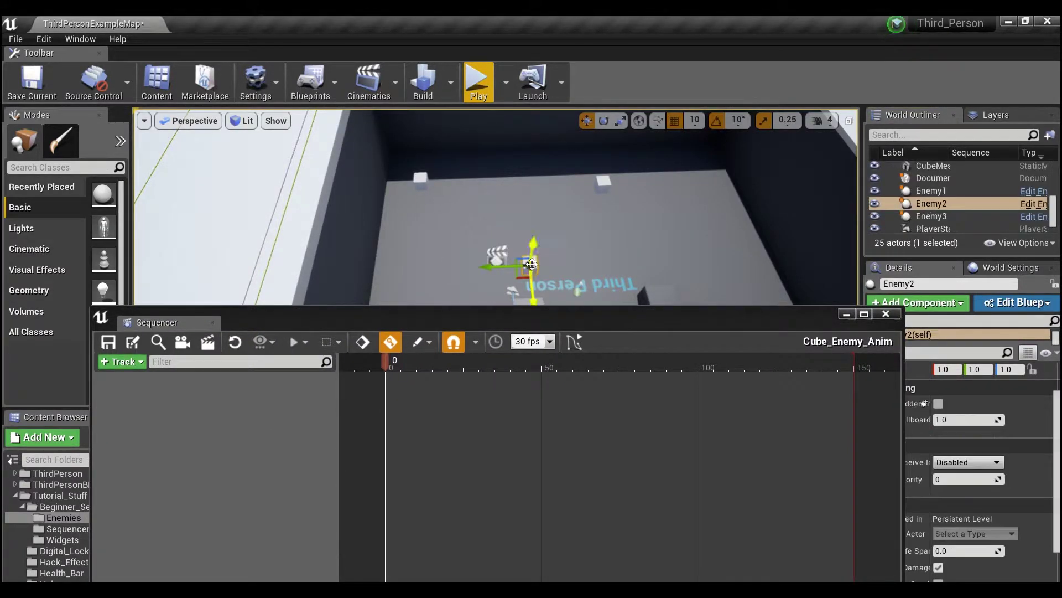
left_click(601, 184, "ctrl")
left_click(420, 182, "ctrl")
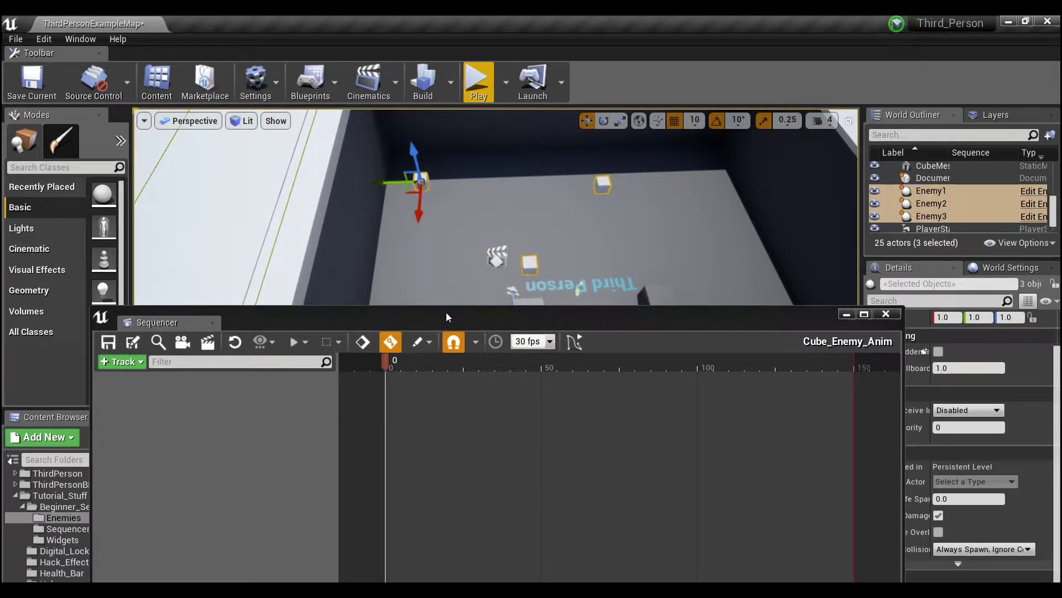
left_click_drag(446, 316, 535, 155)
left_click(203, 202)
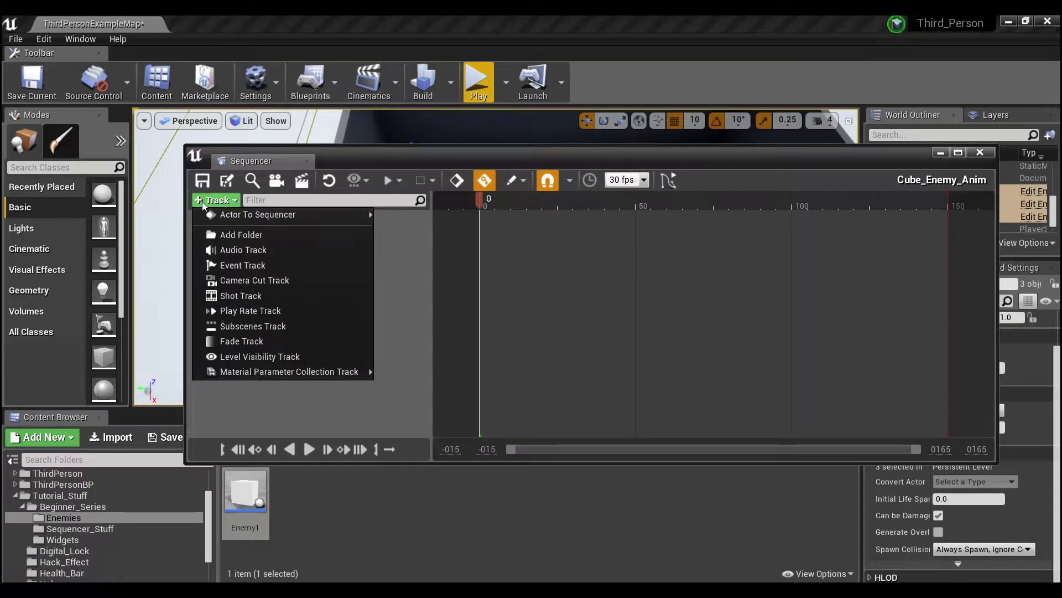
mouse_move(261, 214)
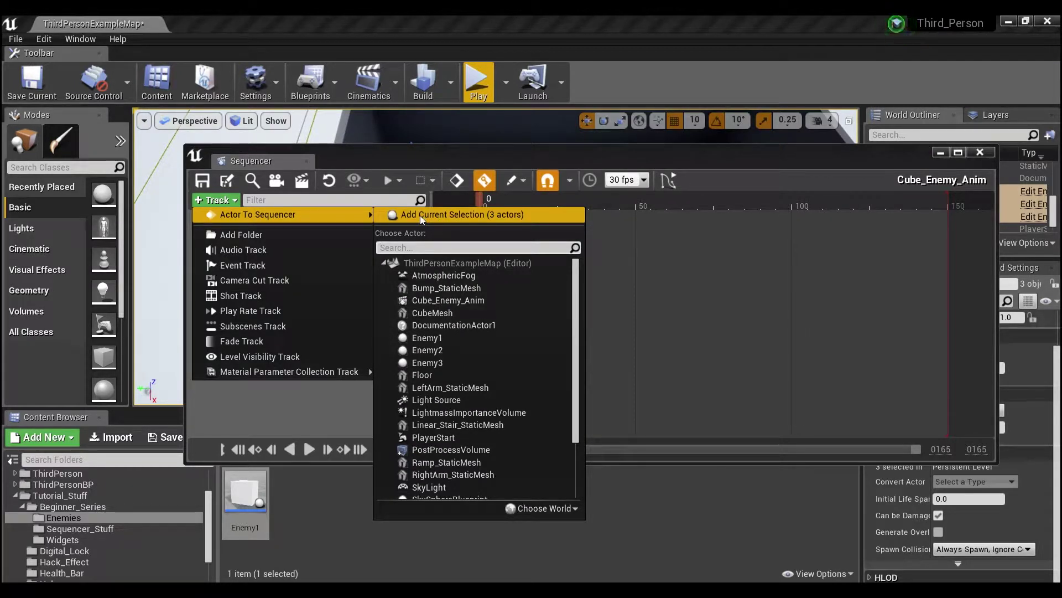
left_click(454, 215)
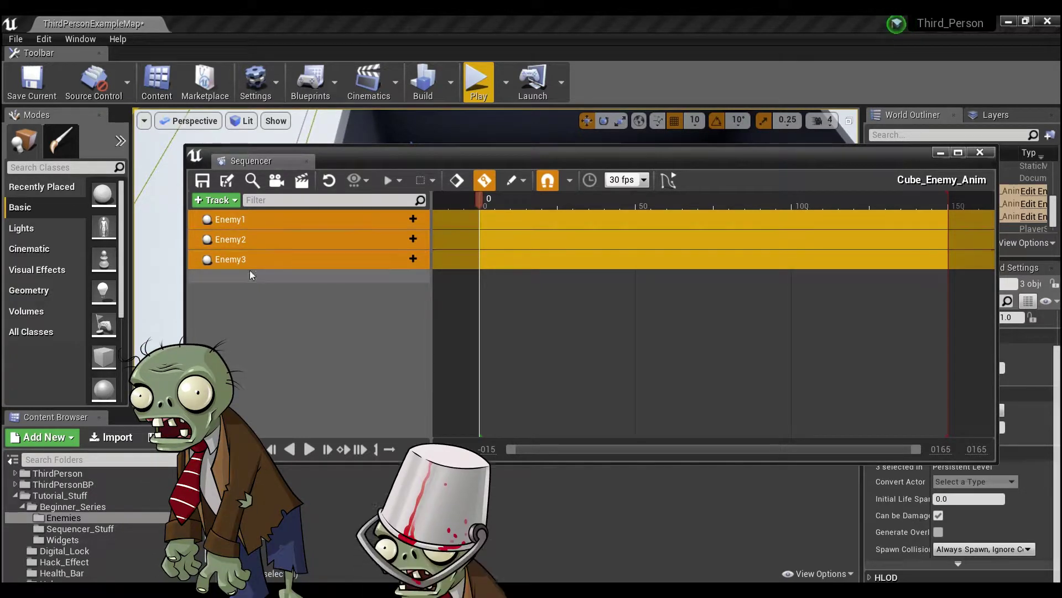
left_click(367, 336)
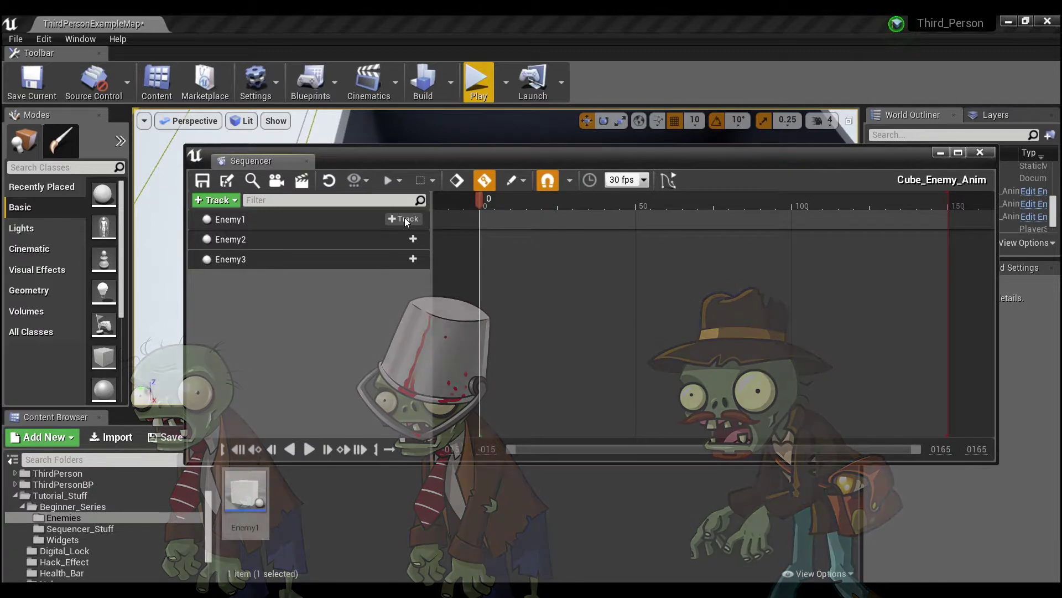
Add a Transform track to each of Enemy1, Enemy2 and Enemy3
left_click(405, 219)
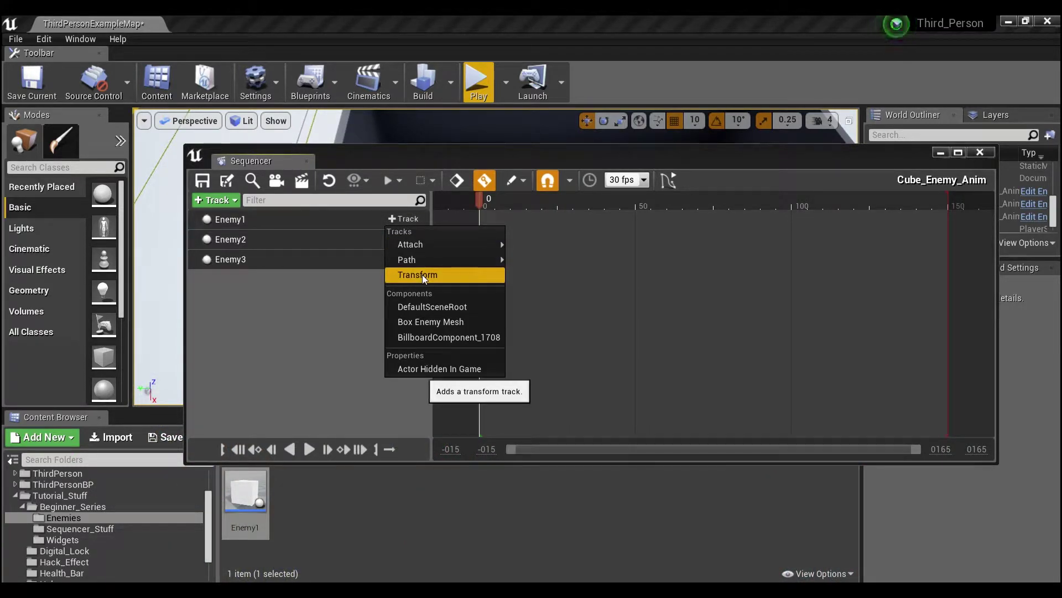
left_click(423, 274)
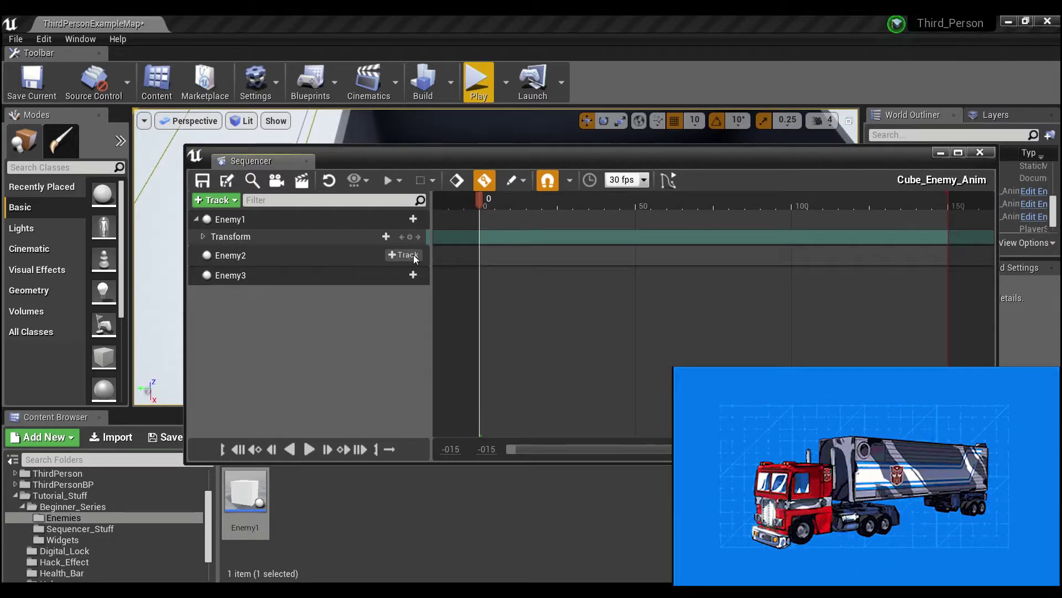
left_click(413, 255)
left_click(426, 313)
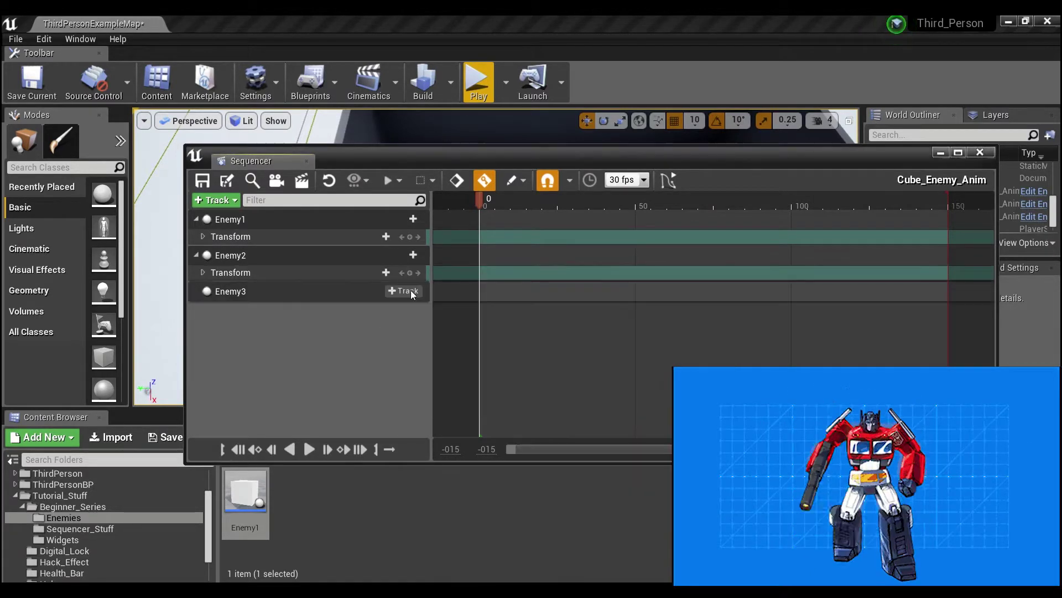
left_click(410, 290)
left_click(424, 347)
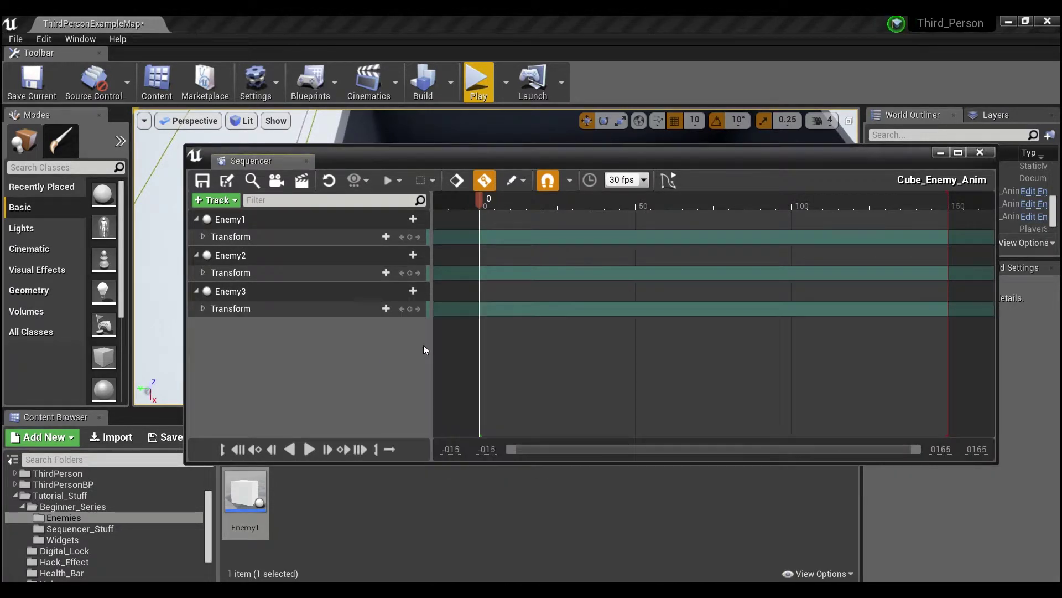
Expand the Transform tracks of all three enemies to show Location, Rotation and Scale
left_click(202, 237)
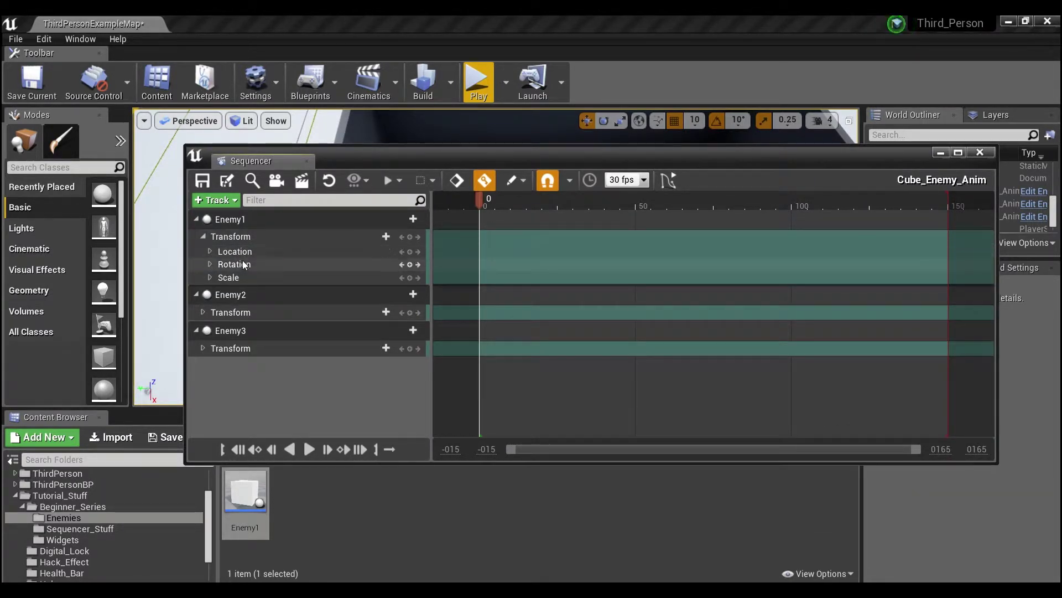
left_click(203, 312)
left_click(204, 387)
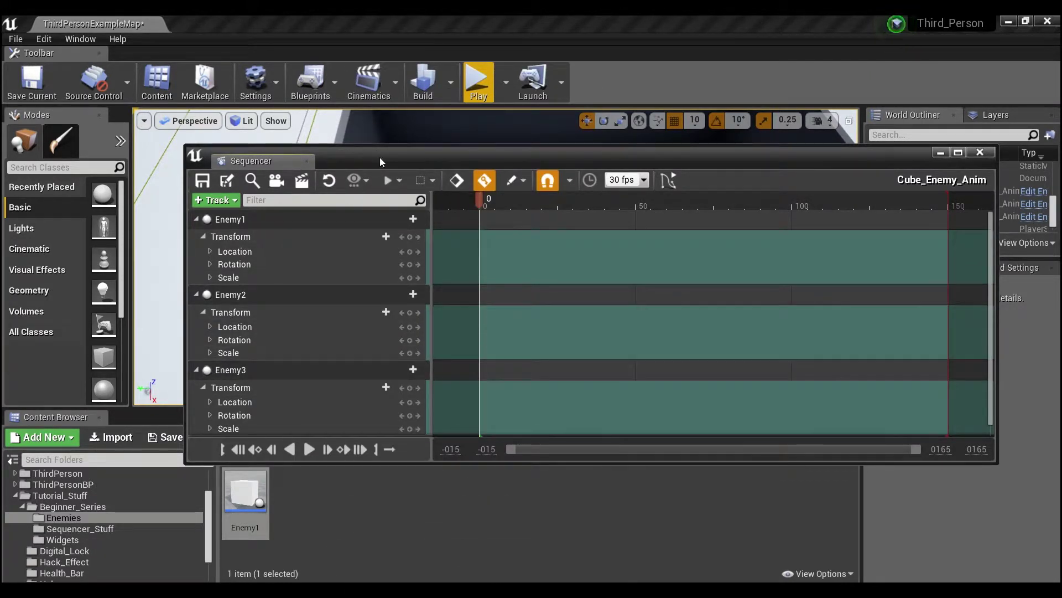
left_click_drag(379, 157, 376, 222)
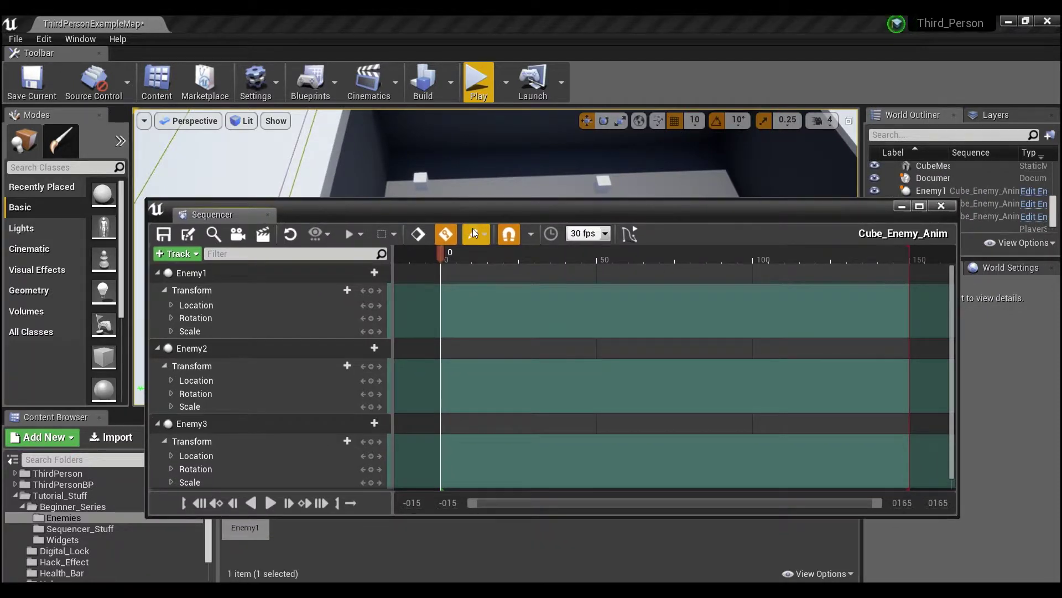
left_click(445, 235)
left_click(446, 234)
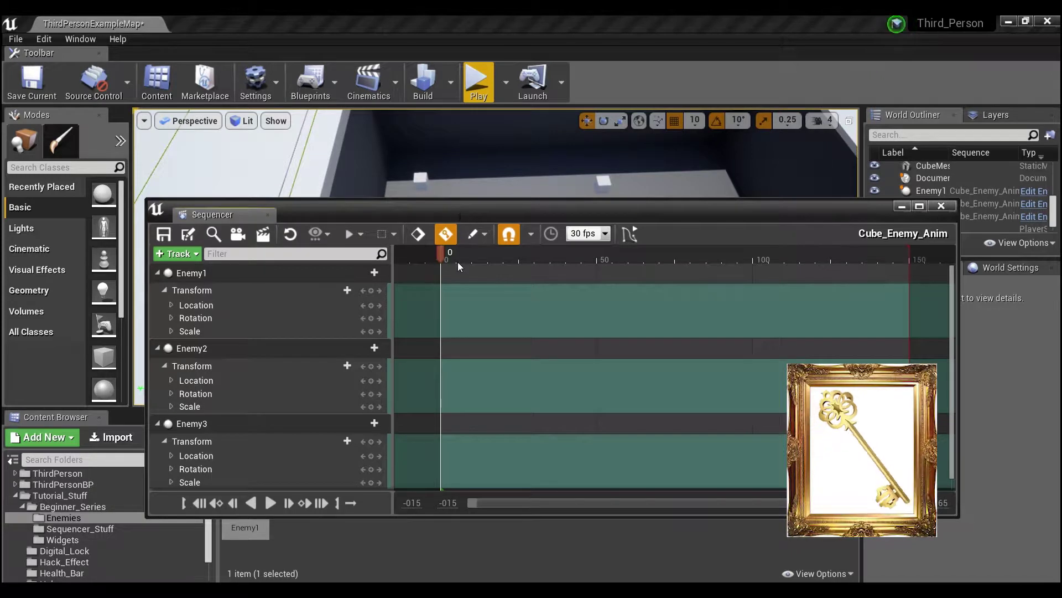
Uncover the cubes in the viewport and add transform keyframes at frame 0 for Enemy1, Enemy2 and Enemy3
mouse_move(538, 165)
right_mouse_down()
mouse_move(468, 182)
mouse_move(538, 165)
right_mouse_up()
left_click_drag(520, 211, 542, 336)
right_click_drag(545, 249, 568, 232)
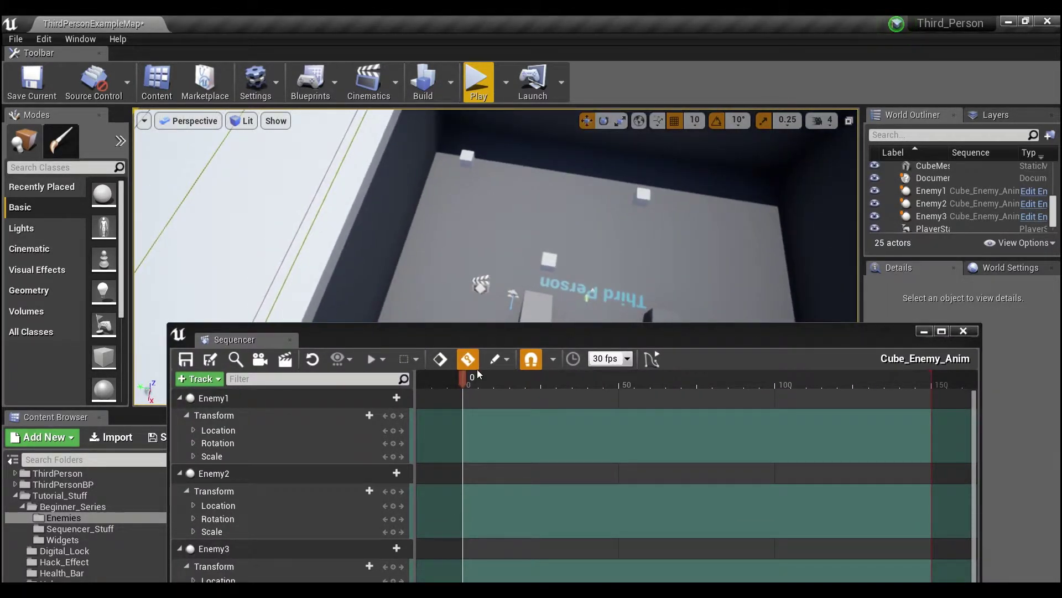
left_click_drag(424, 340, 423, 323)
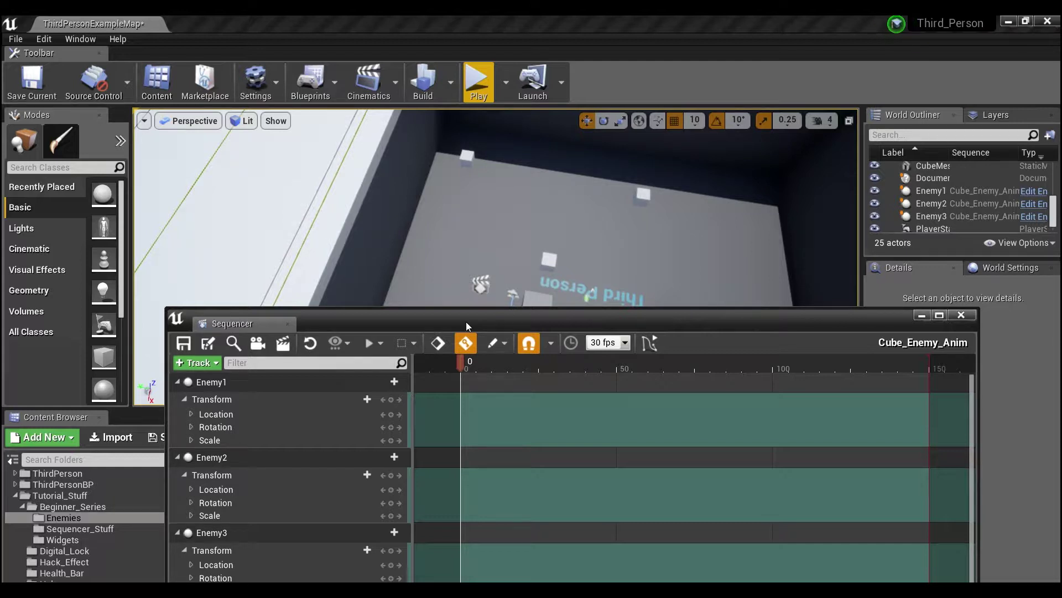
left_click(391, 399)
left_click(391, 474)
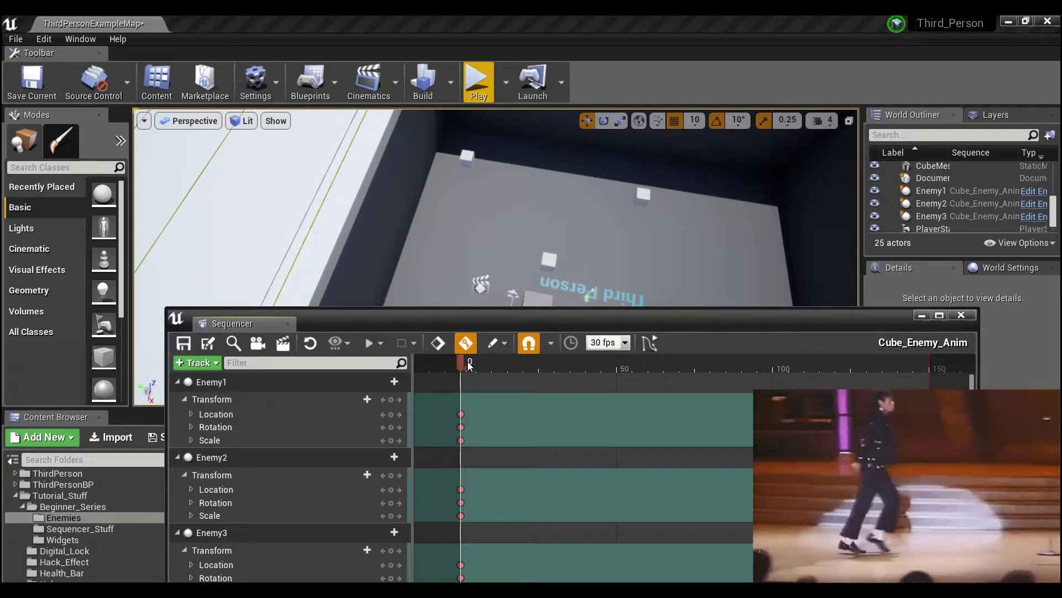
At frame 100, key new locations by moving Enemy1 and Enemy3 away from the far wall and Enemy2 towards it
left_click_drag(462, 366, 588, 368)
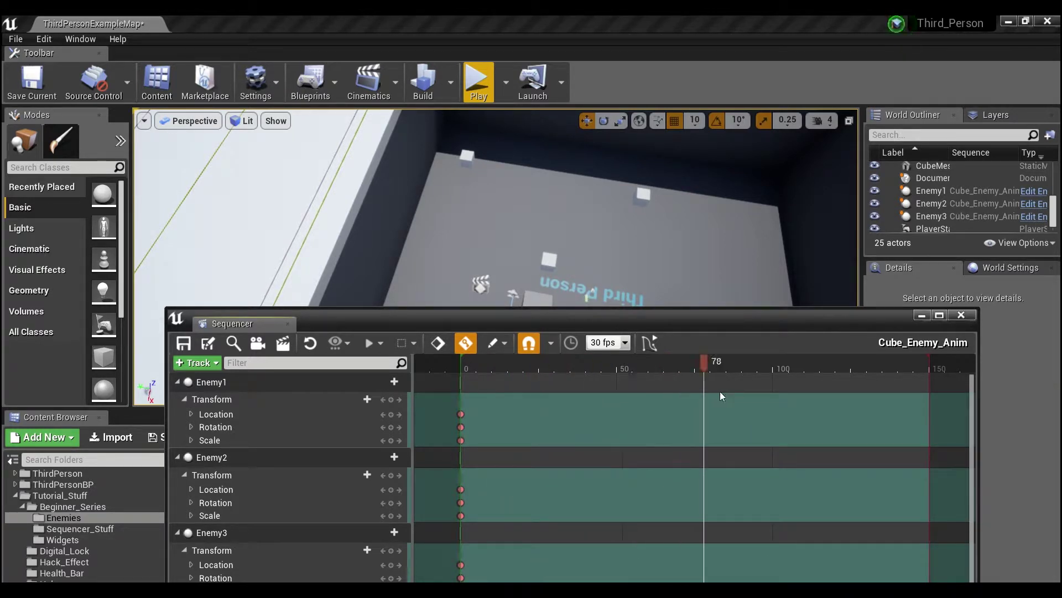
key("Left")
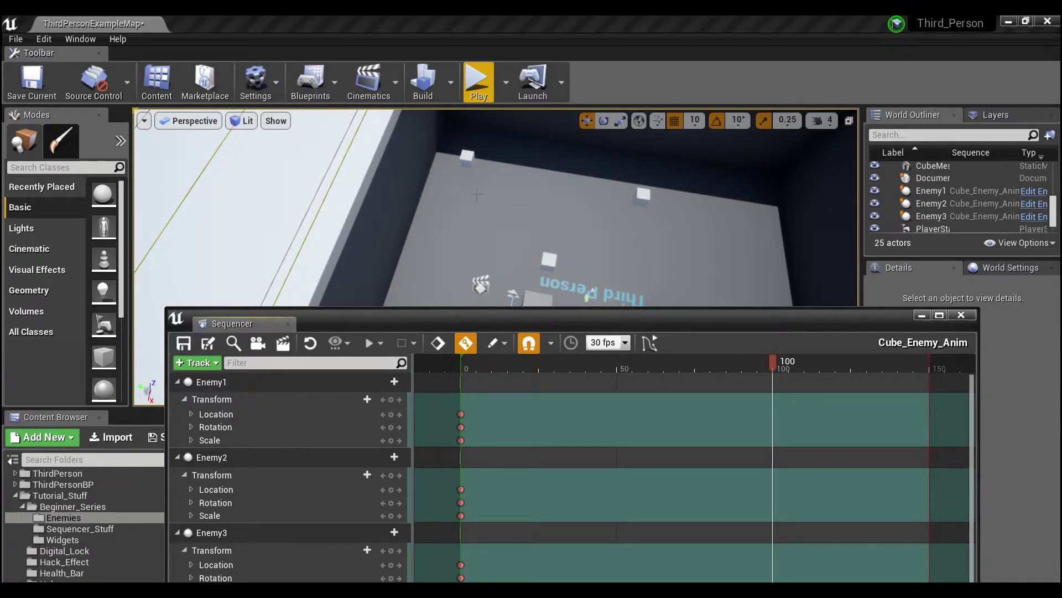
left_click(466, 156)
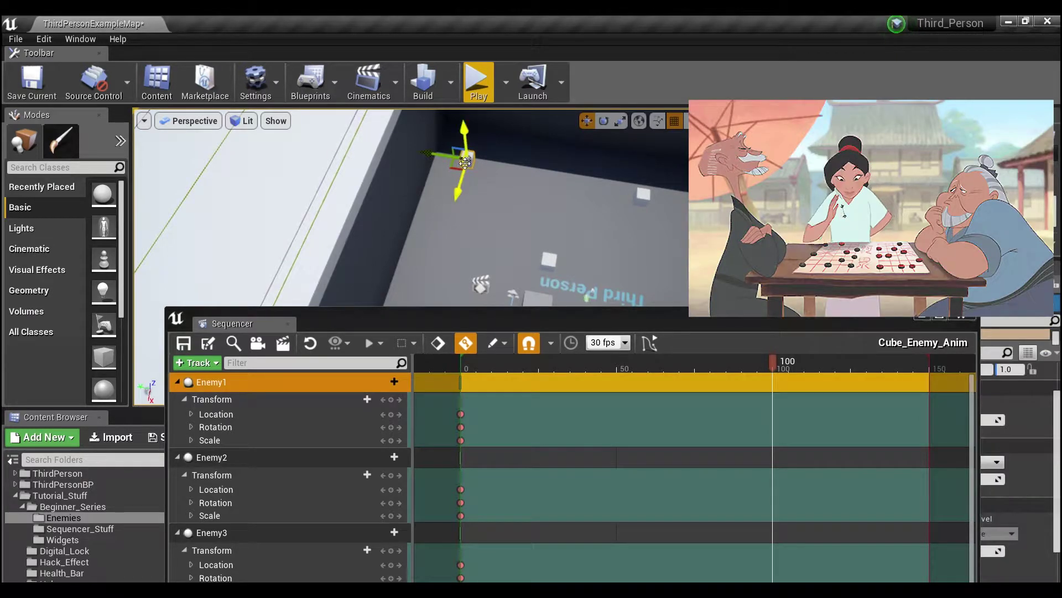
left_click_drag(466, 159, 432, 273)
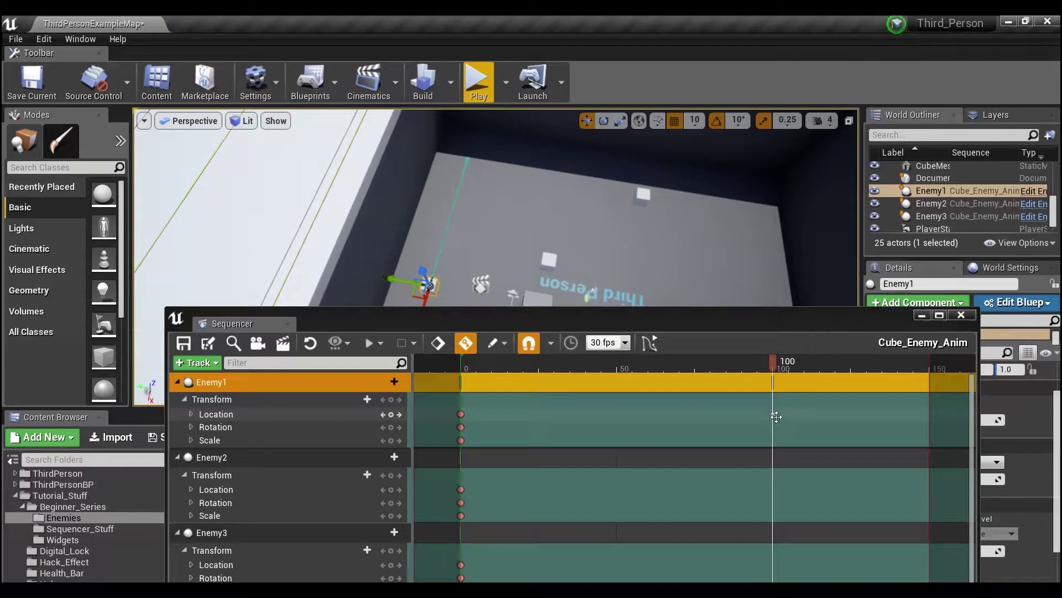
left_click(550, 260)
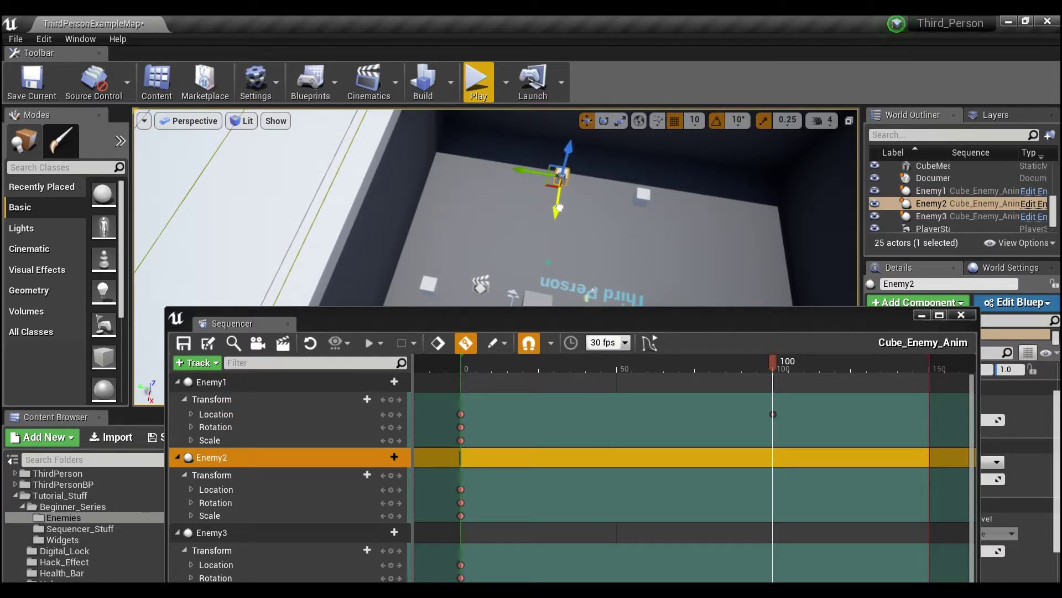
left_click(644, 193)
left_click_drag(640, 194, 636, 281)
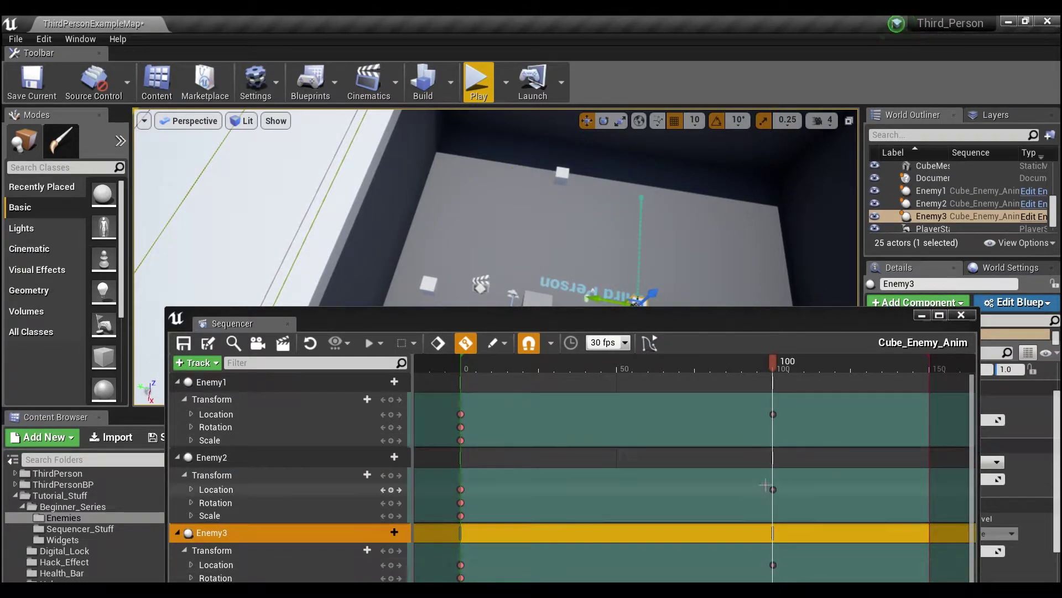
Extend the end of the sequence's playback range to frame 200
left_click_drag(755, 319, 715, 362)
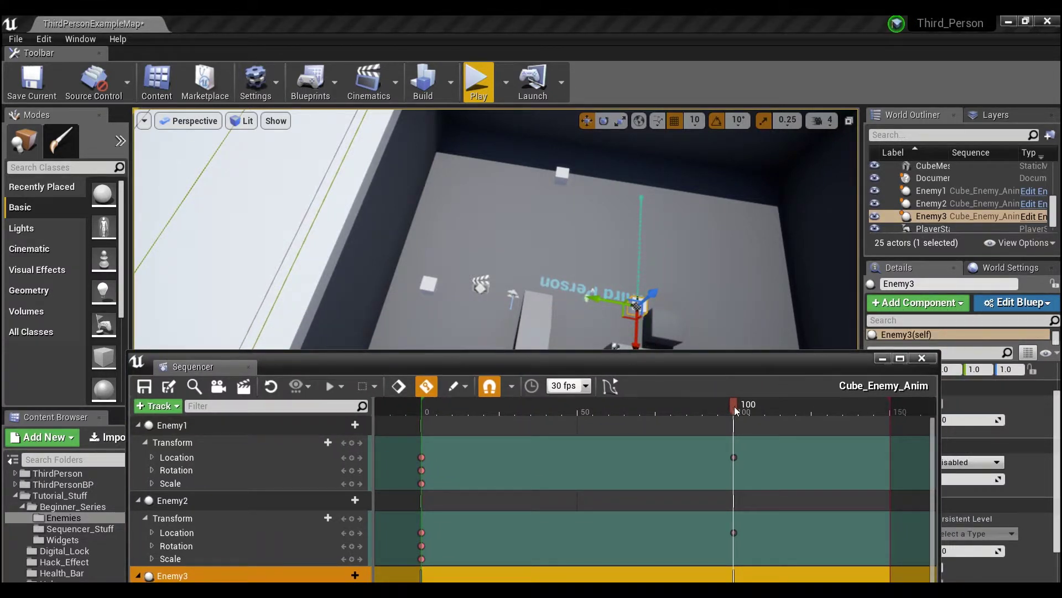
left_click_drag(821, 376, 696, 326)
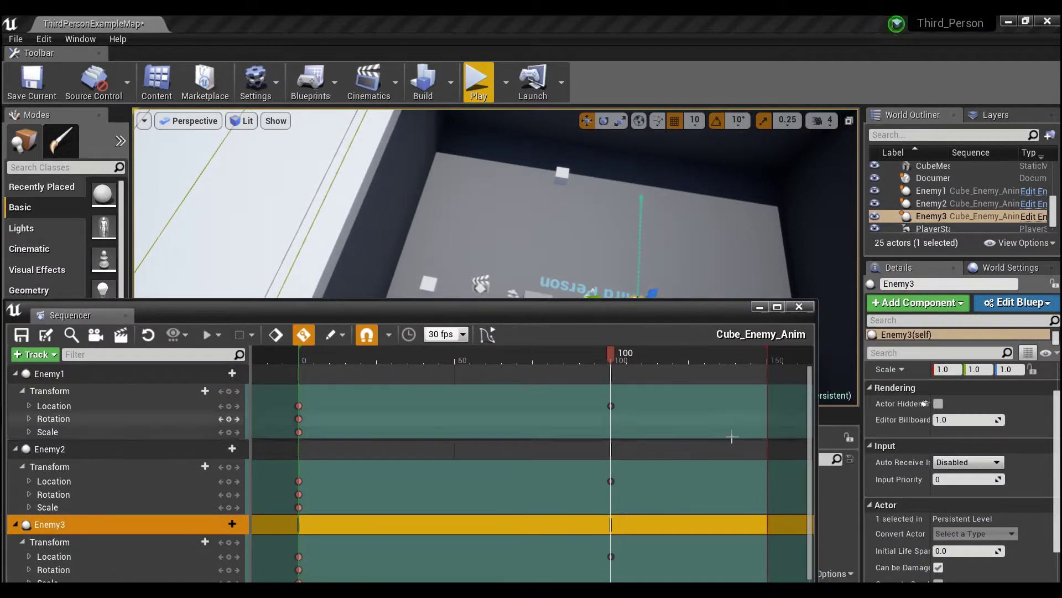
mouse_move(731, 439)
right_mouse_down()
mouse_move(622, 436)
mouse_move(524, 484)
right_mouse_up()
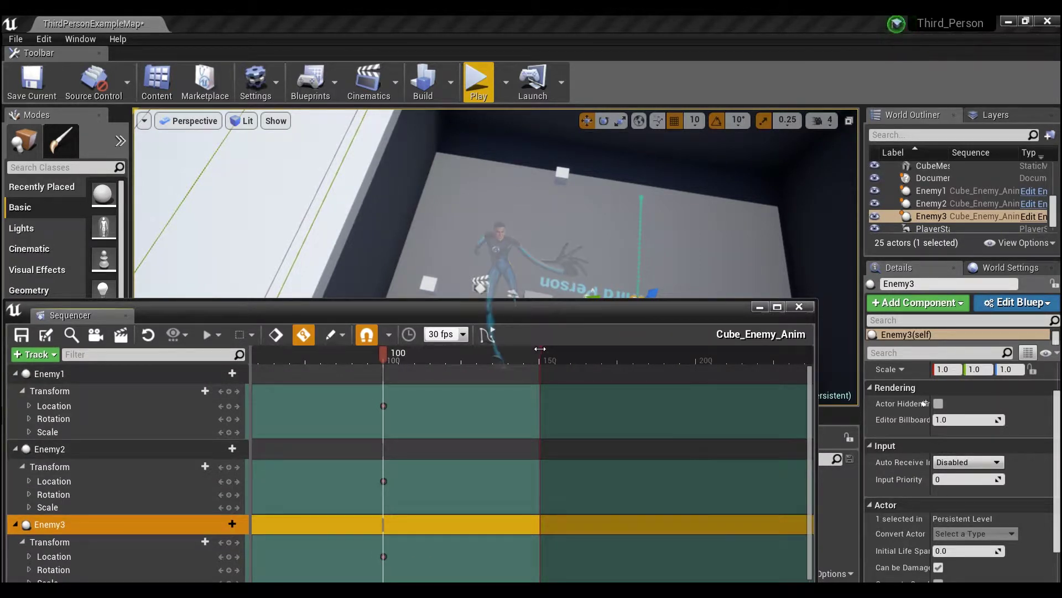
left_click_drag(538, 349, 695, 356)
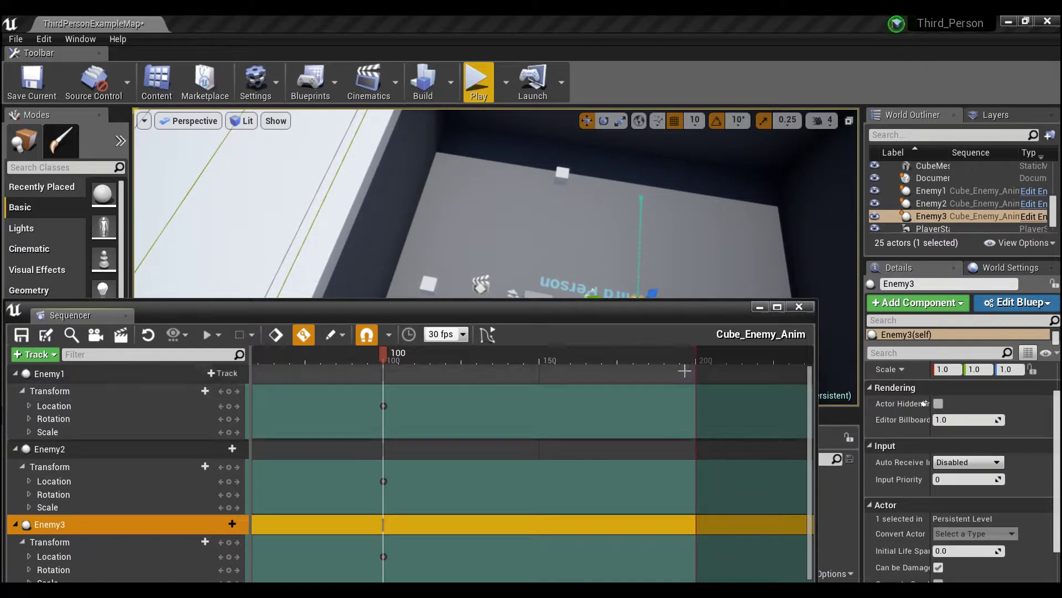
At frame 200, move Enemy1 back to its starting position in the corner by the far wall to key its location
mouse_move(382, 354)
left_mouse_down()
mouse_move(427, 352)
mouse_move(371, 347)
mouse_move(385, 346)
left_mouse_up()
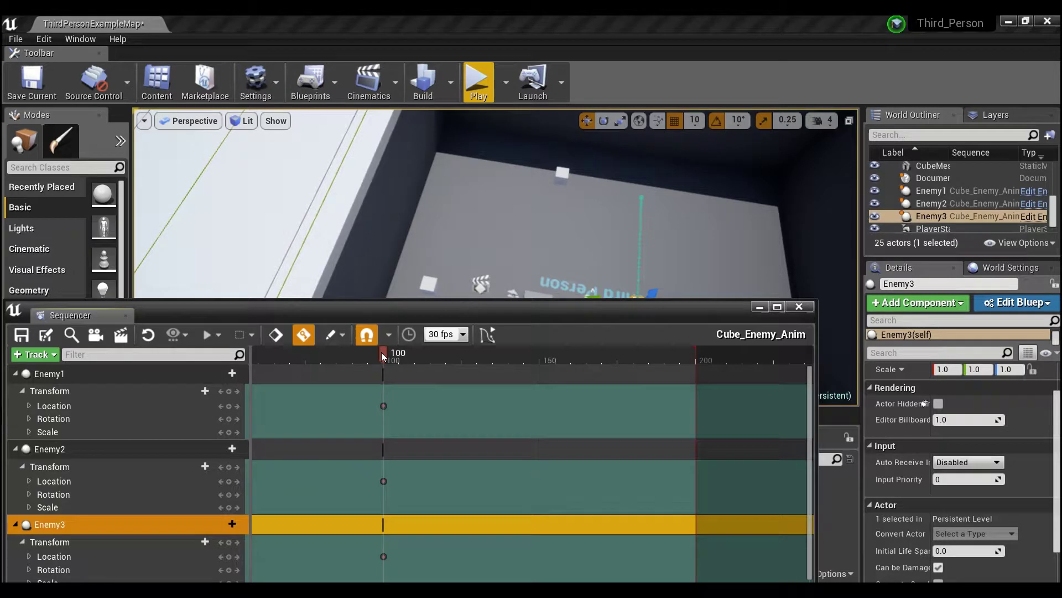
left_click_drag(382, 352, 696, 363)
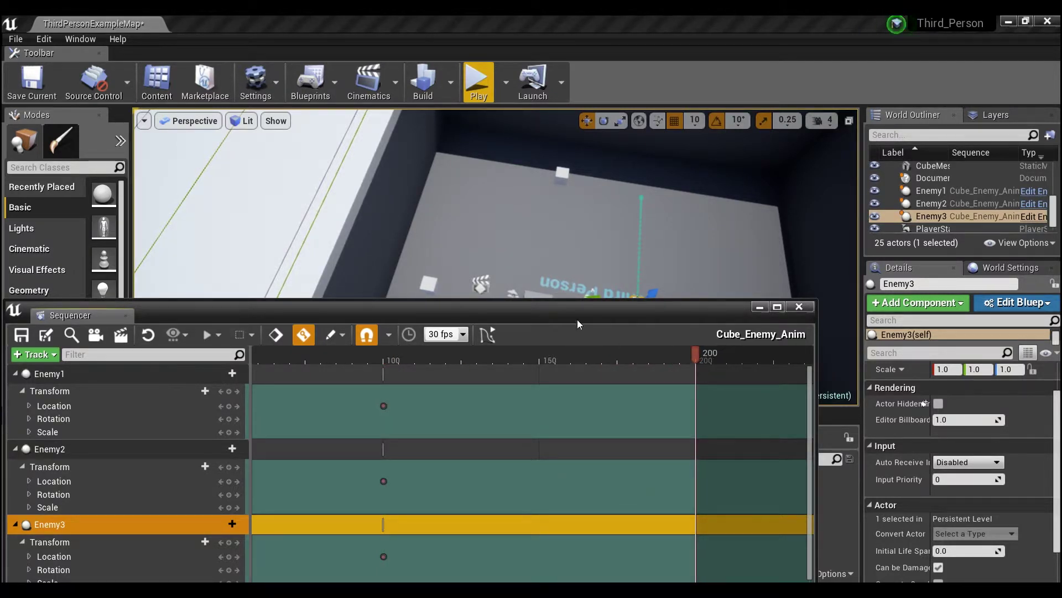
left_click_drag(540, 313, 588, 330)
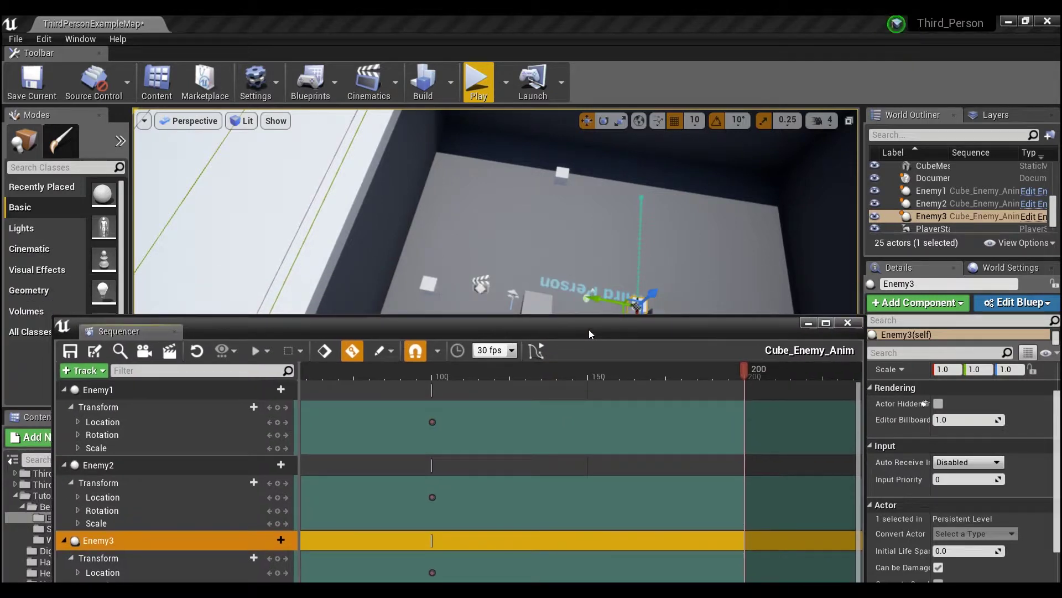
left_click(427, 286)
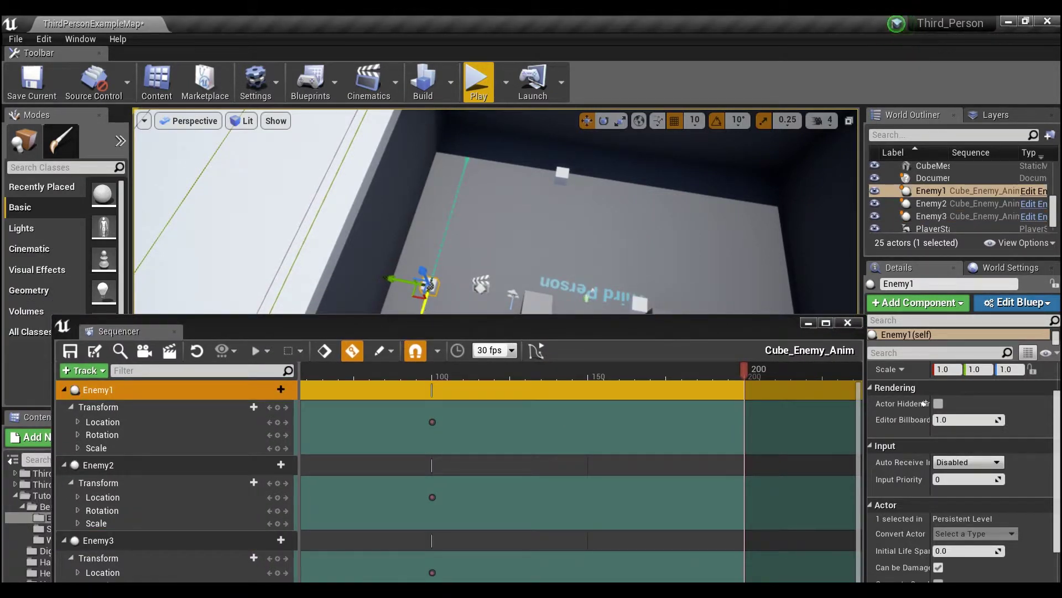
left_click_drag(424, 305, 444, 235)
left_click_drag(457, 200, 463, 177)
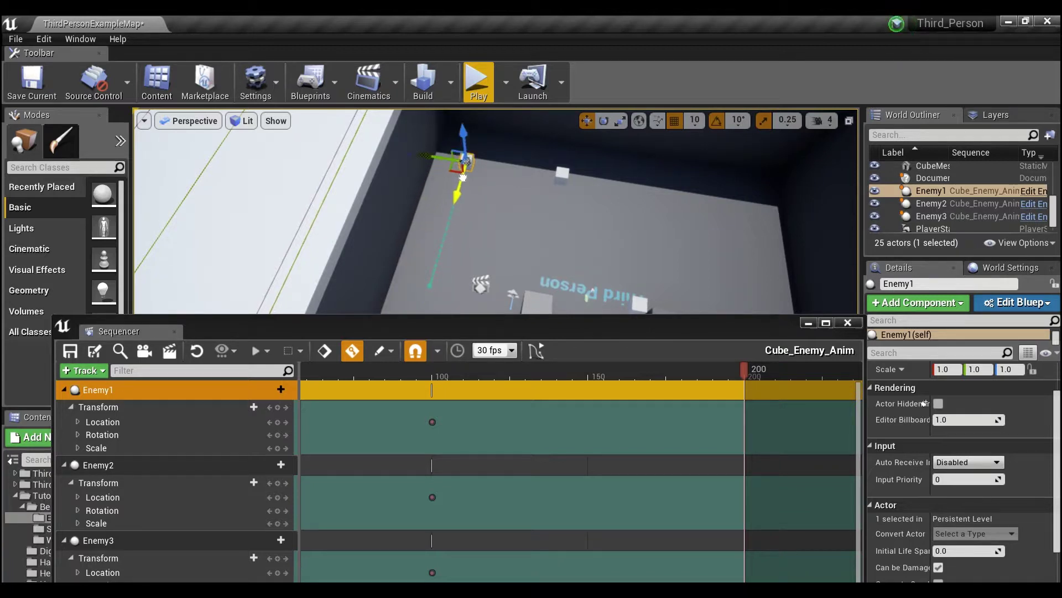
Key Enemy2 and Enemy3 at frame 200 by moving both cubes back along the floor to their starting positions
left_click(562, 173)
left_click_drag(558, 202, 547, 268)
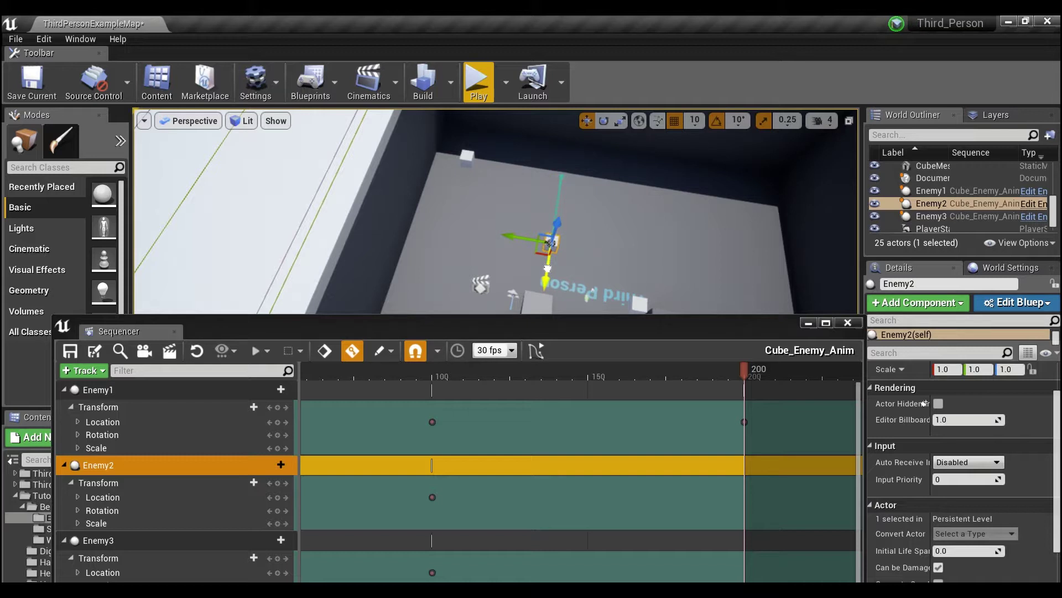
left_click(642, 302)
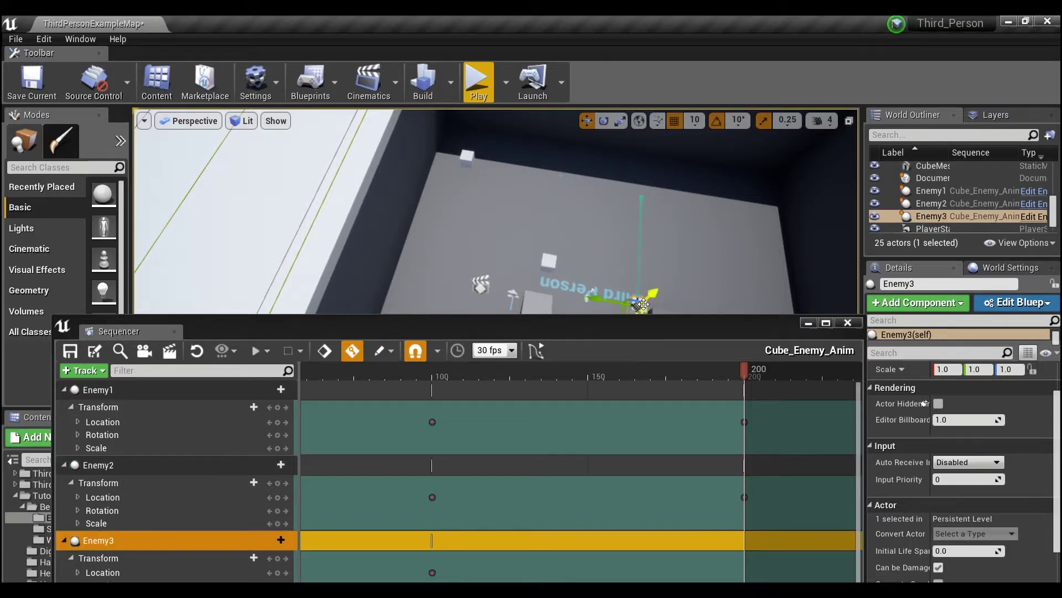
right_click_drag(642, 303, 641, 332)
left_click_drag(632, 263, 636, 187)
right_click_drag(637, 187, 636, 159)
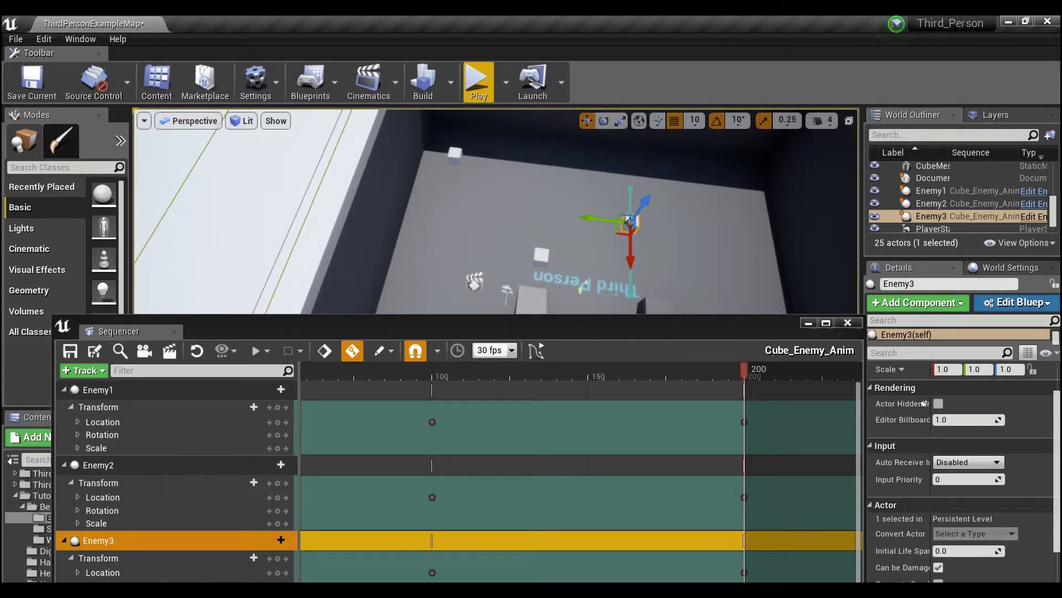
left_click_drag(631, 261, 635, 237)
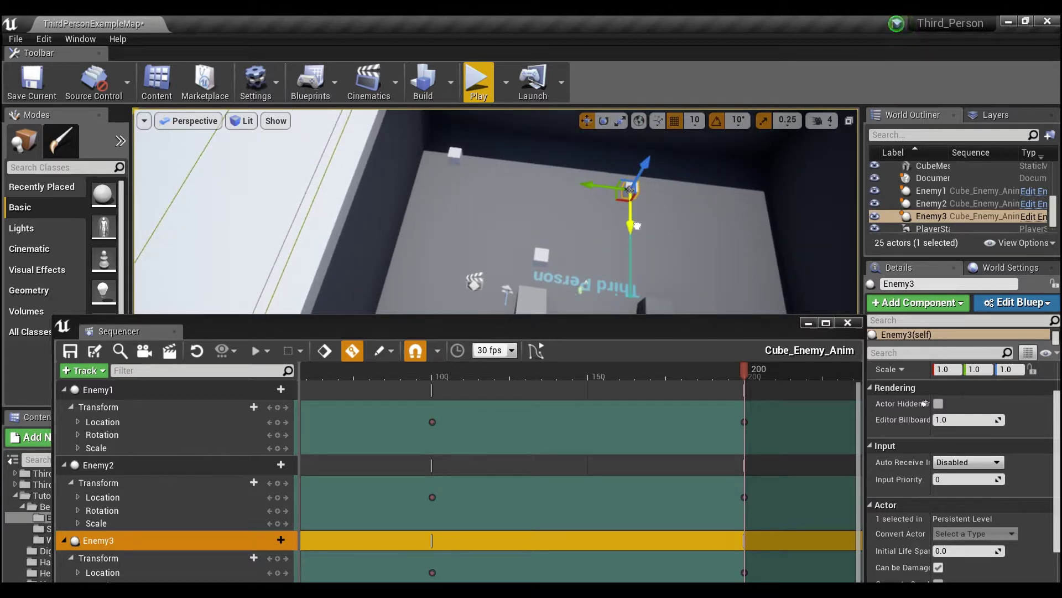
Save the Cube_Enemy_Anim sequence and close the Sequencer
left_click_drag(598, 340, 562, 228)
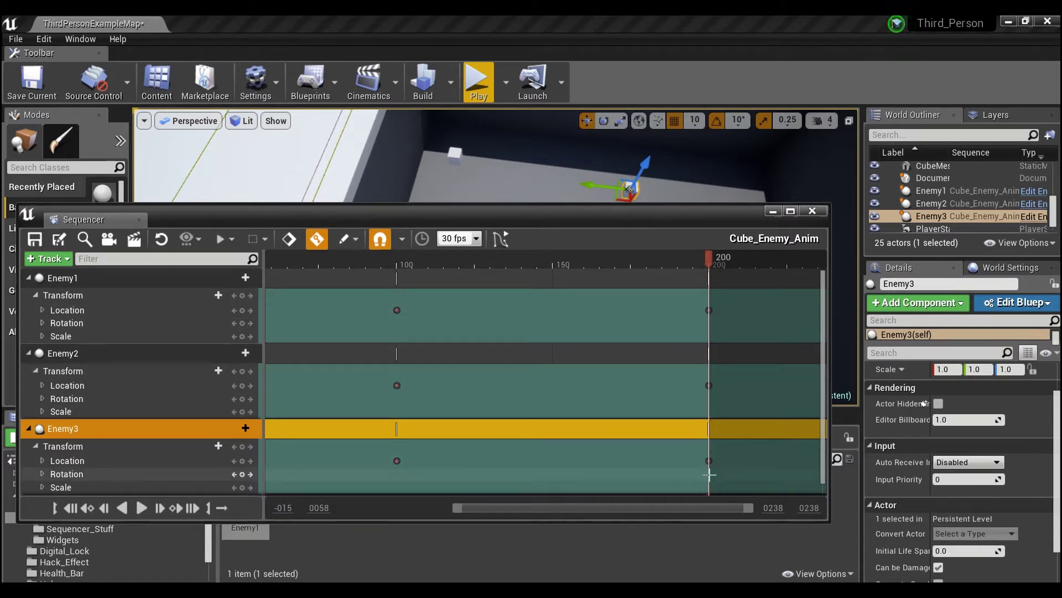
left_click_drag(574, 212, 651, 223)
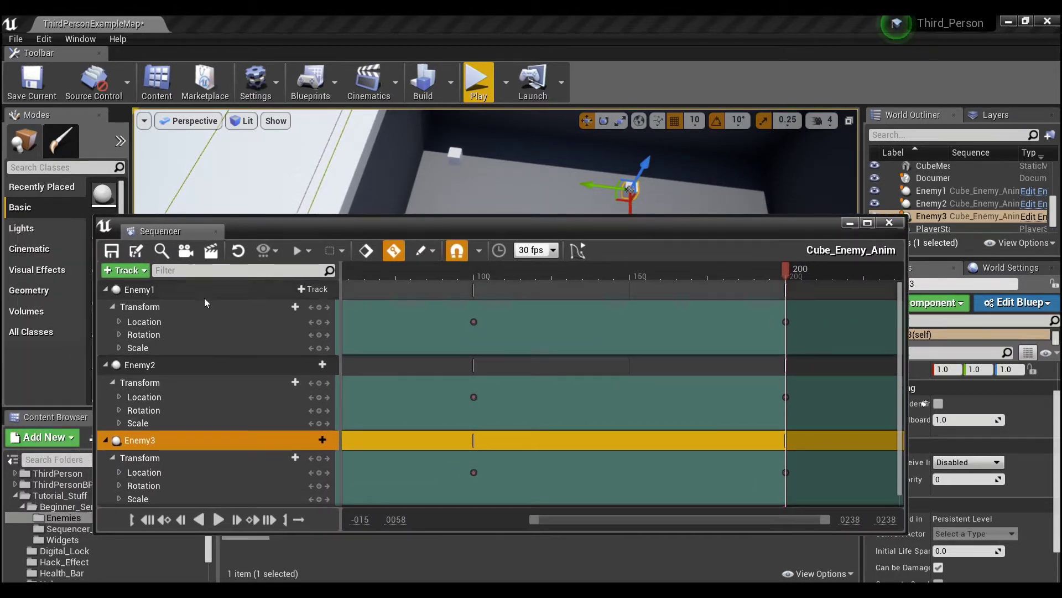
left_click(112, 252)
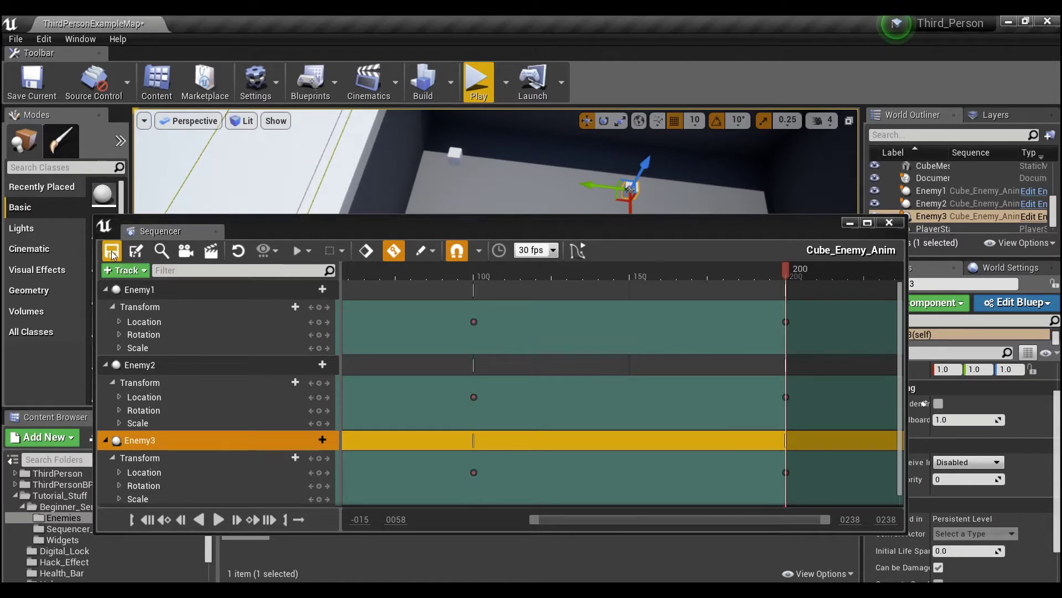
left_click(889, 223)
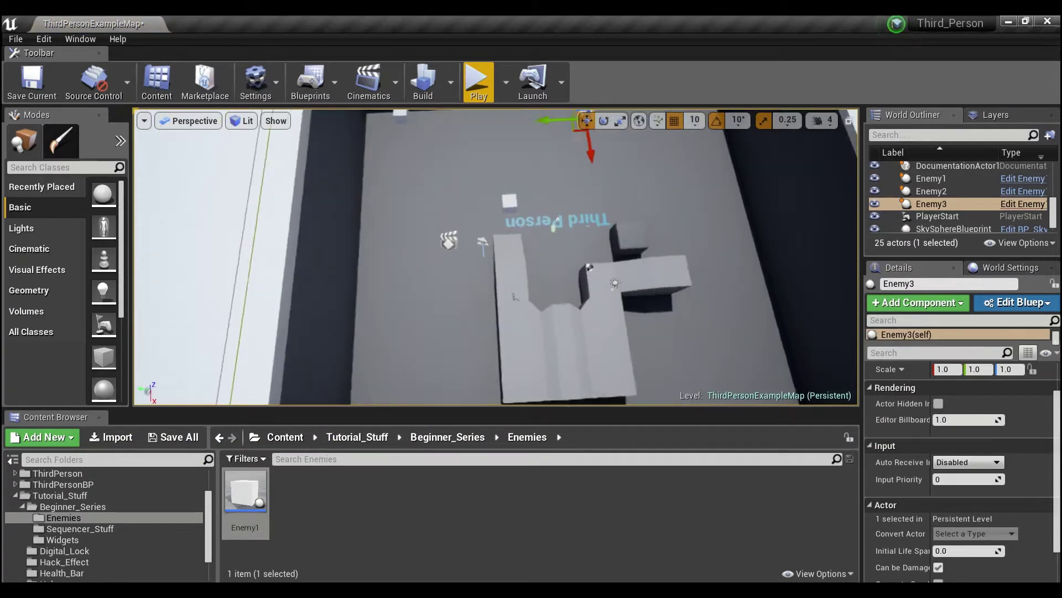
Select the Cube_Enemy_Anim level sequence actor in the arena corner and lower it closer to the floor
right_click_drag(777, 275, 785, 275)
key("w")
right_click_drag(628, 247, 516, 239)
left_click(519, 231)
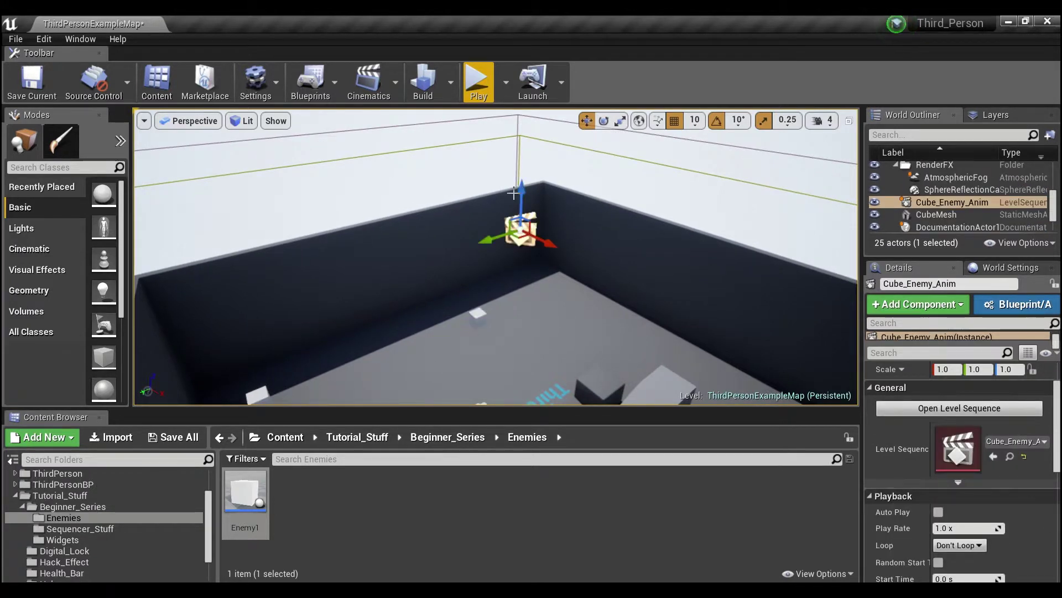
left_click_drag(520, 187, 515, 231)
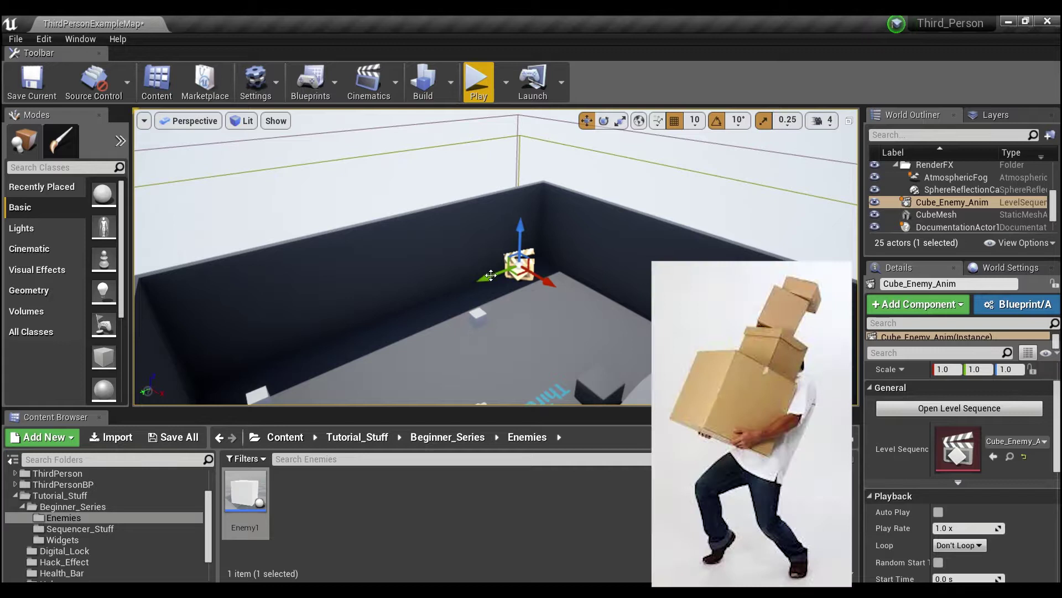
right_click_drag(340, 317, 309, 334)
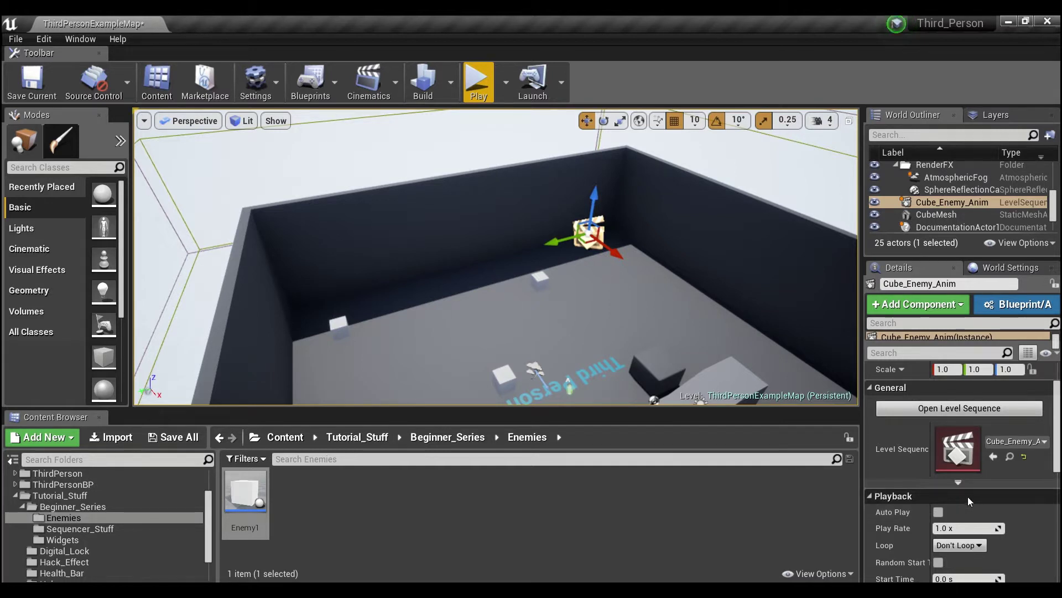
Enable Auto Play for Cube_Enemy_Anim, set its Loop option to Loop Indefinitely, and save the level
scroll(968, 496, "down", 2)
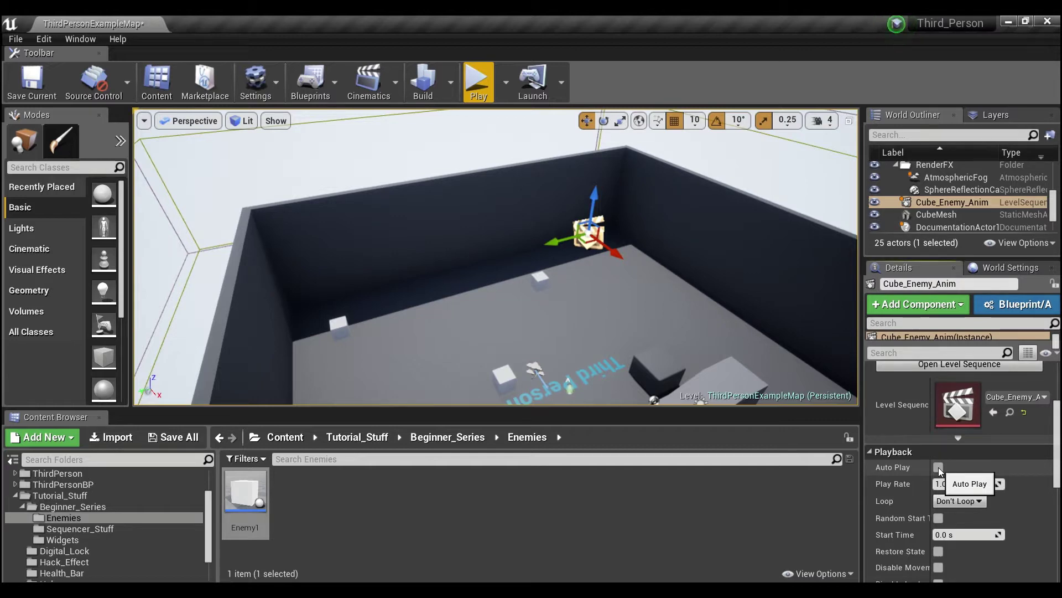
left_click(939, 467)
left_click(979, 503)
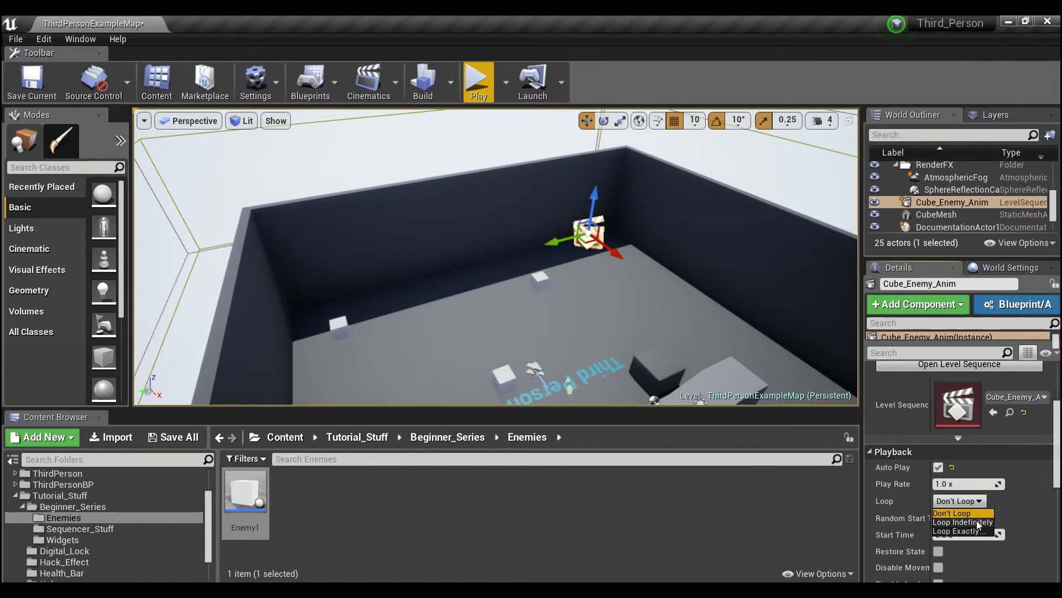
left_click(977, 520)
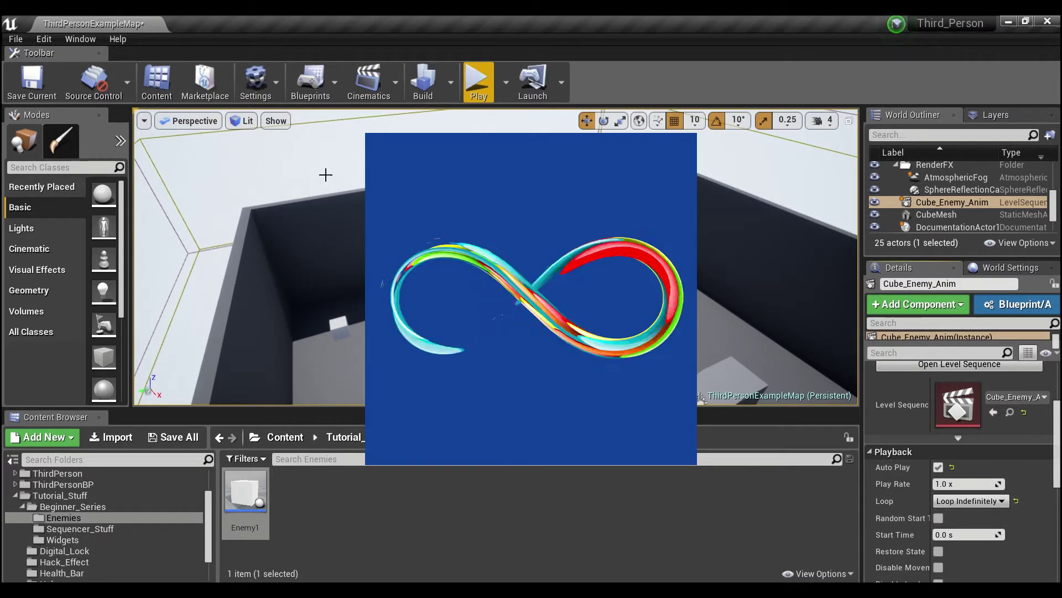
left_click(31, 81)
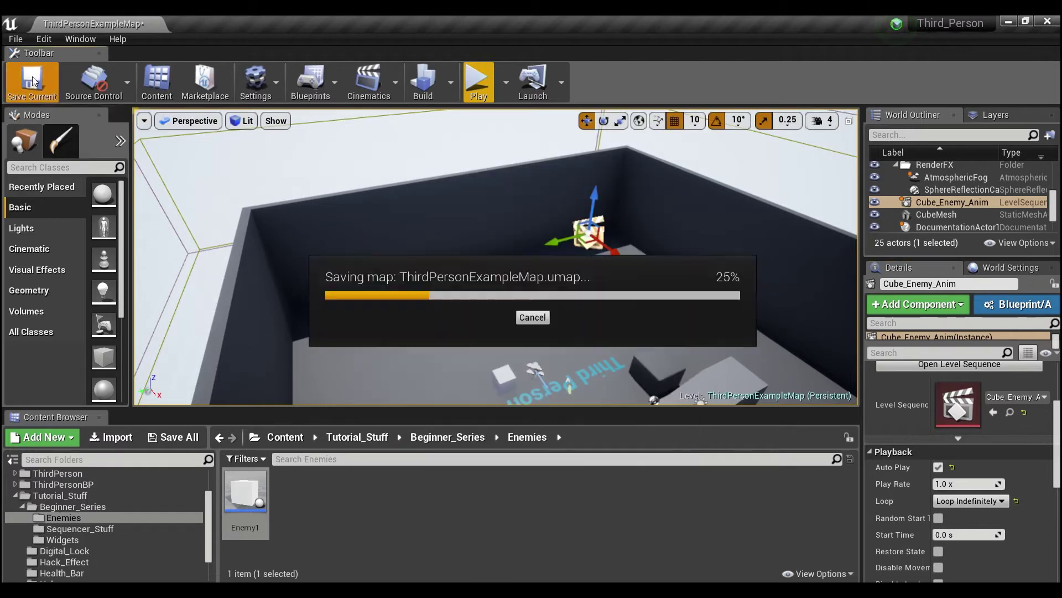
Play the level full screen and run the character among the enemy cubes to check their looping movement
left_click(482, 86)
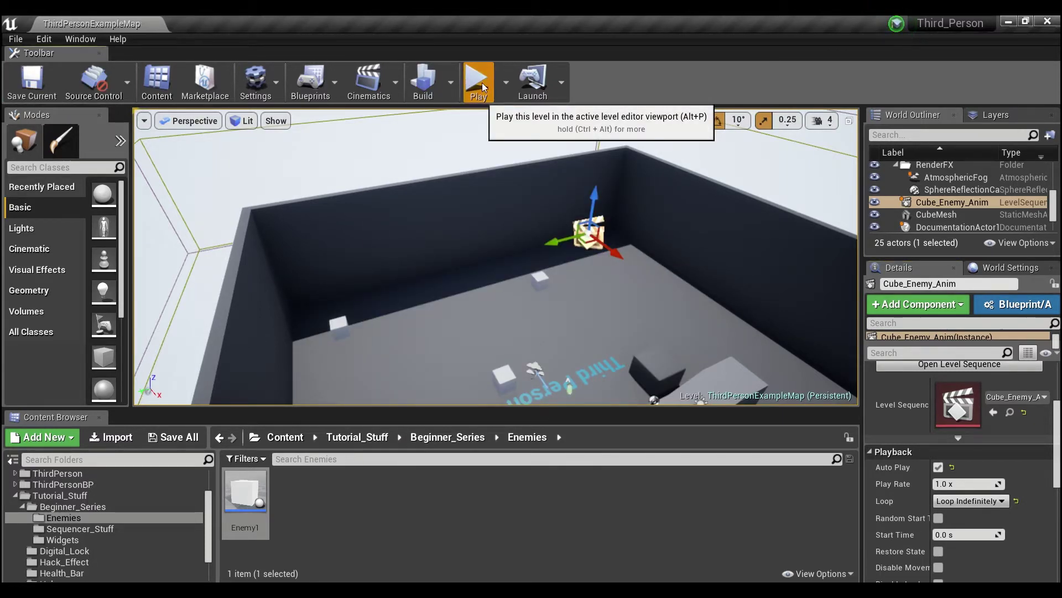
key("F11")
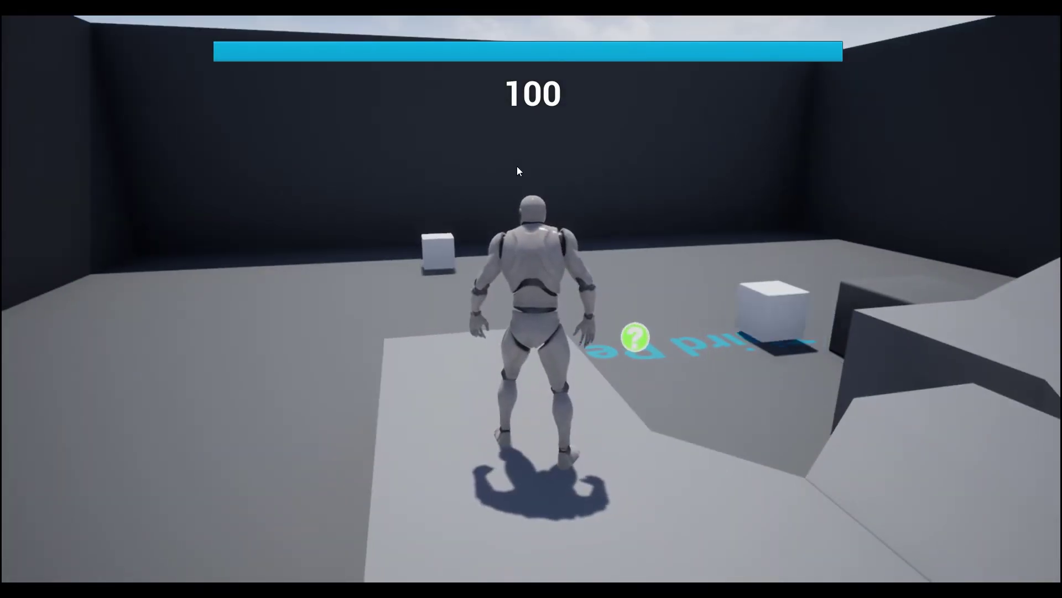
key("w")
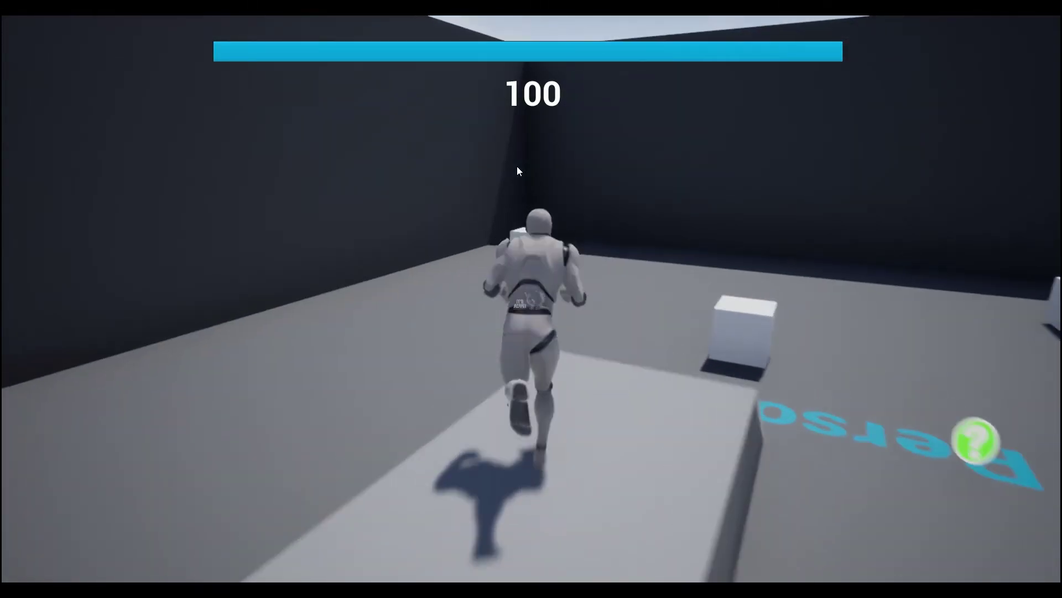
key("w")
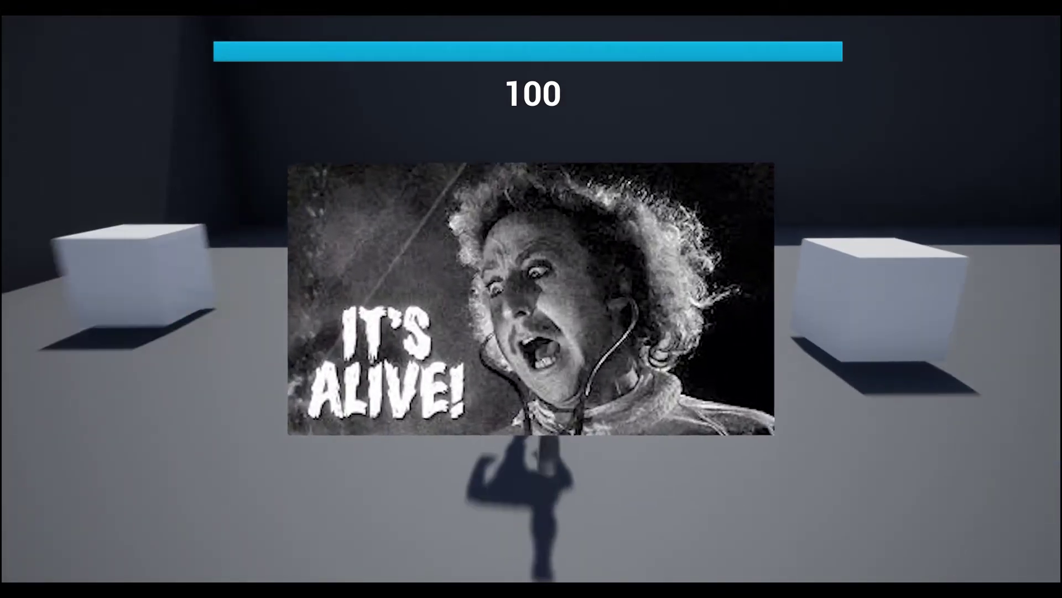
key("w")
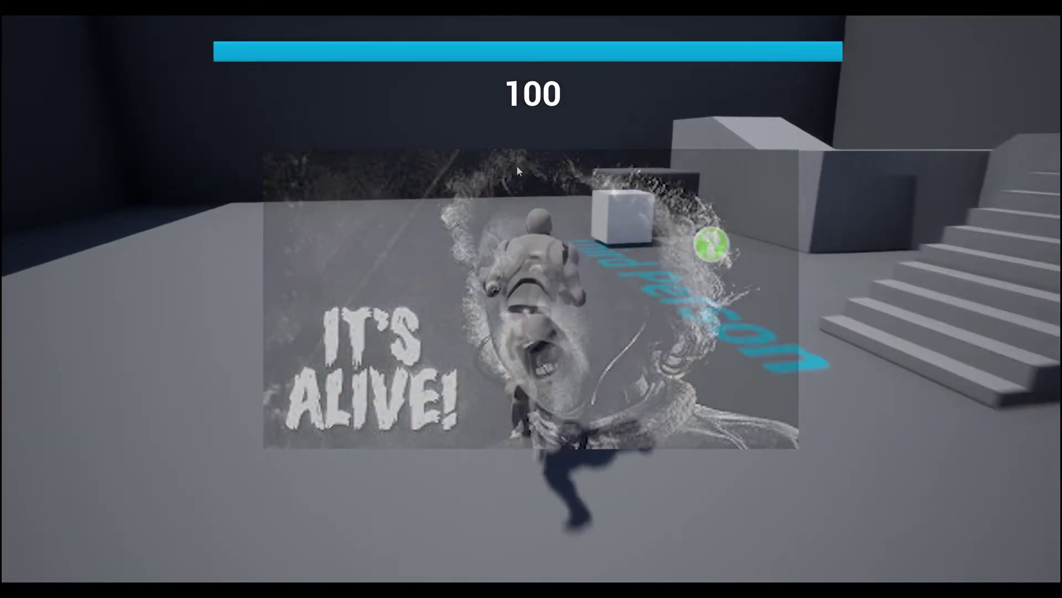
Dodge the three moving enemy cubes around the arena to examine whether their back-and-forth motion keeps looping
key("w")
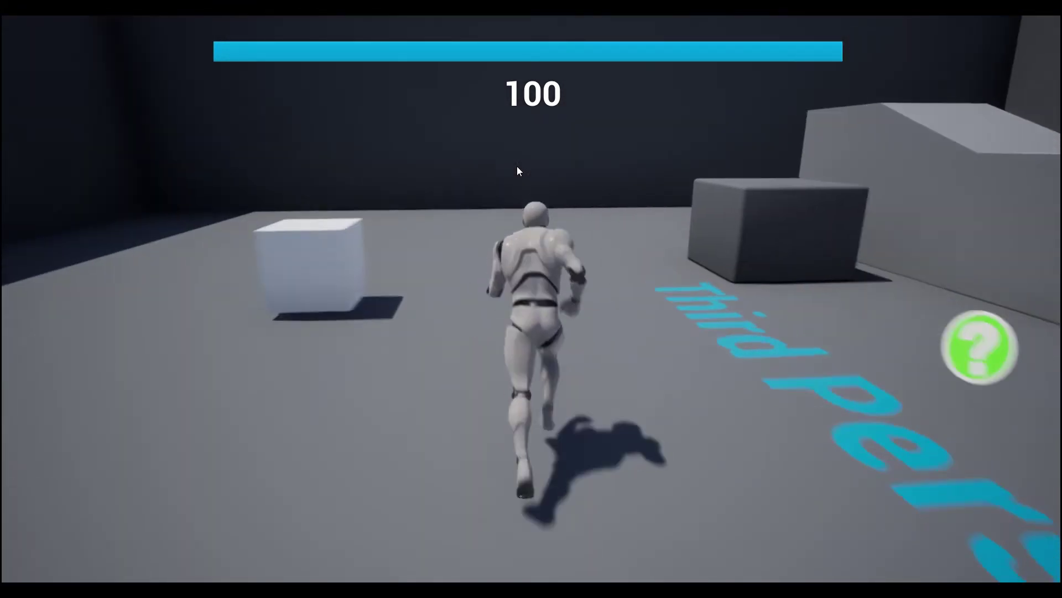
key("s")
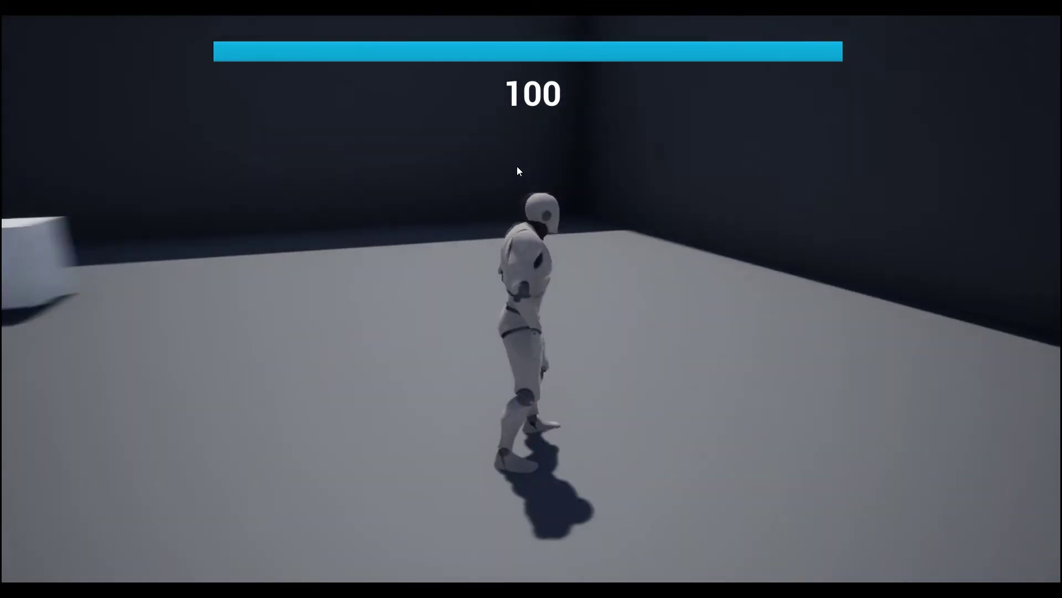
key("w")
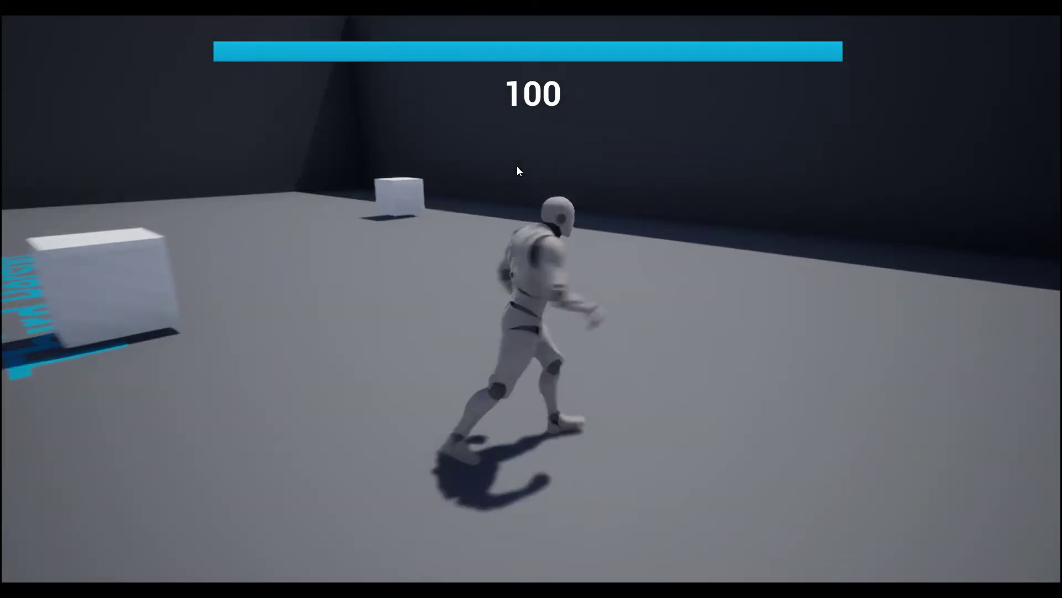
key("d")
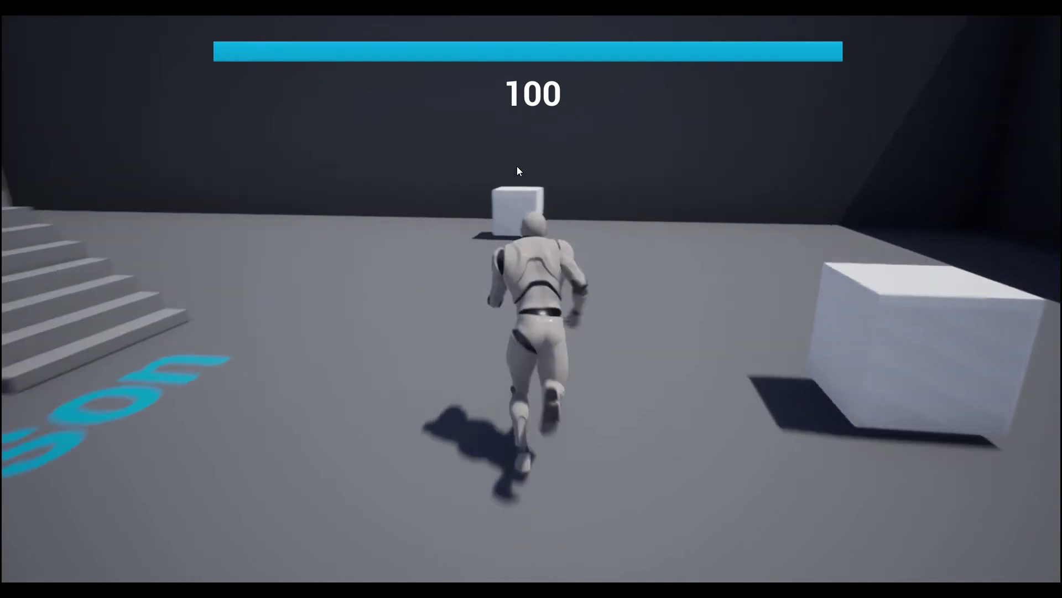
key("s")
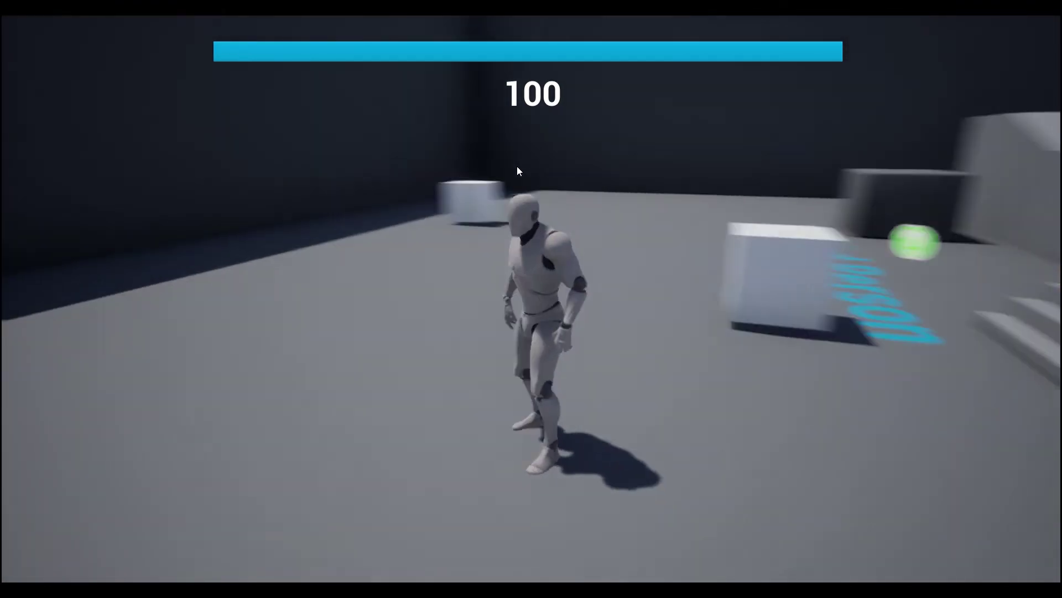
key("w")
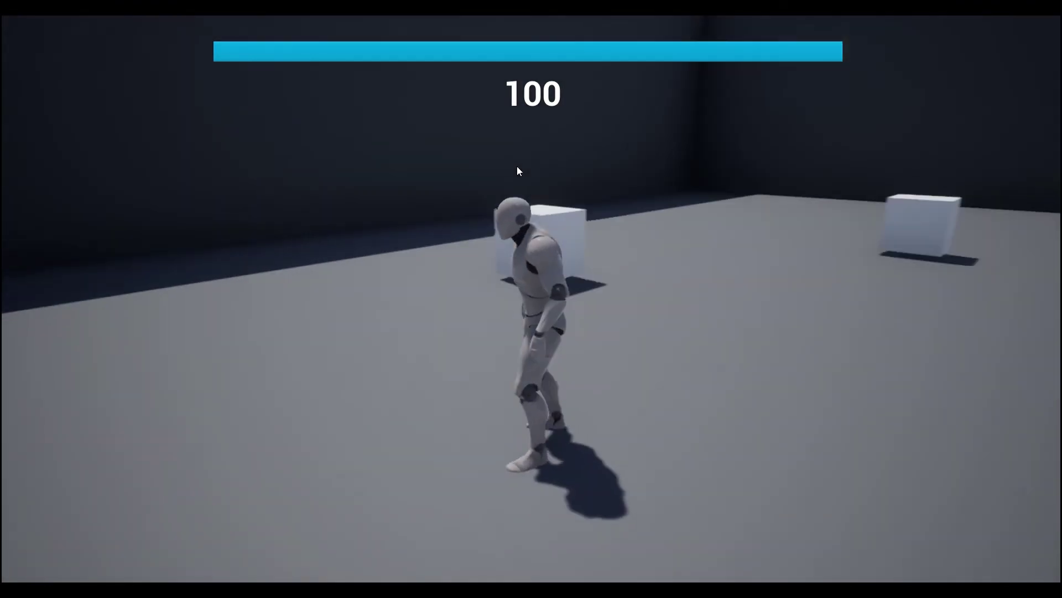
key("a")
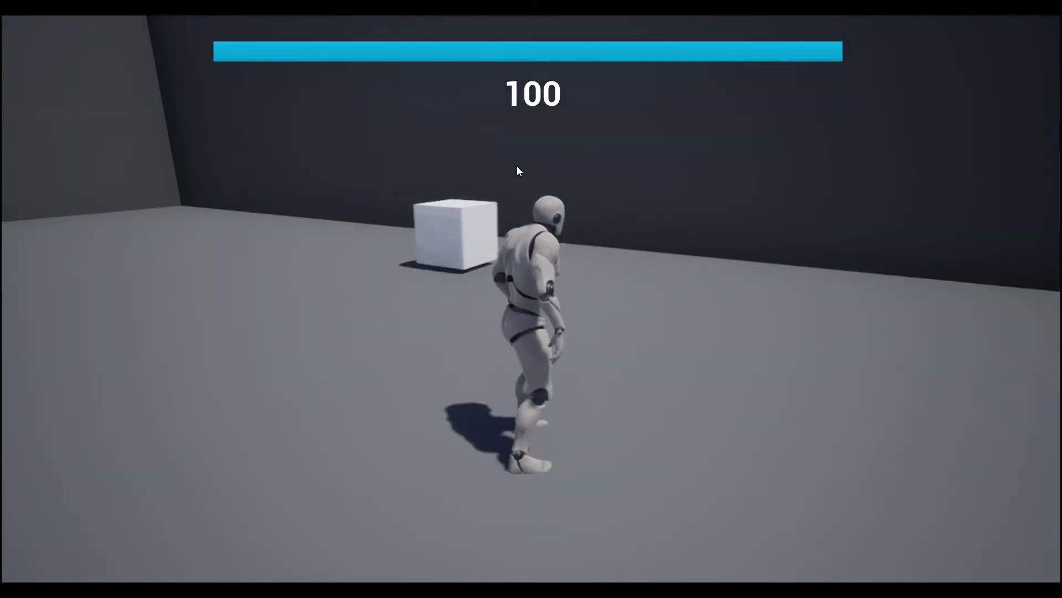
key("w")
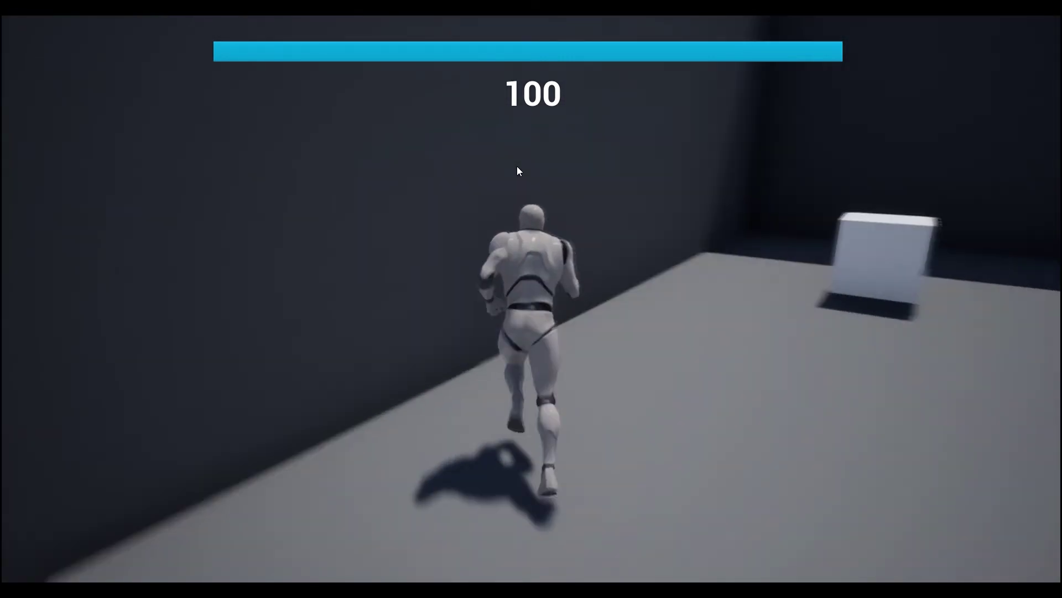
key("w")
key("w")
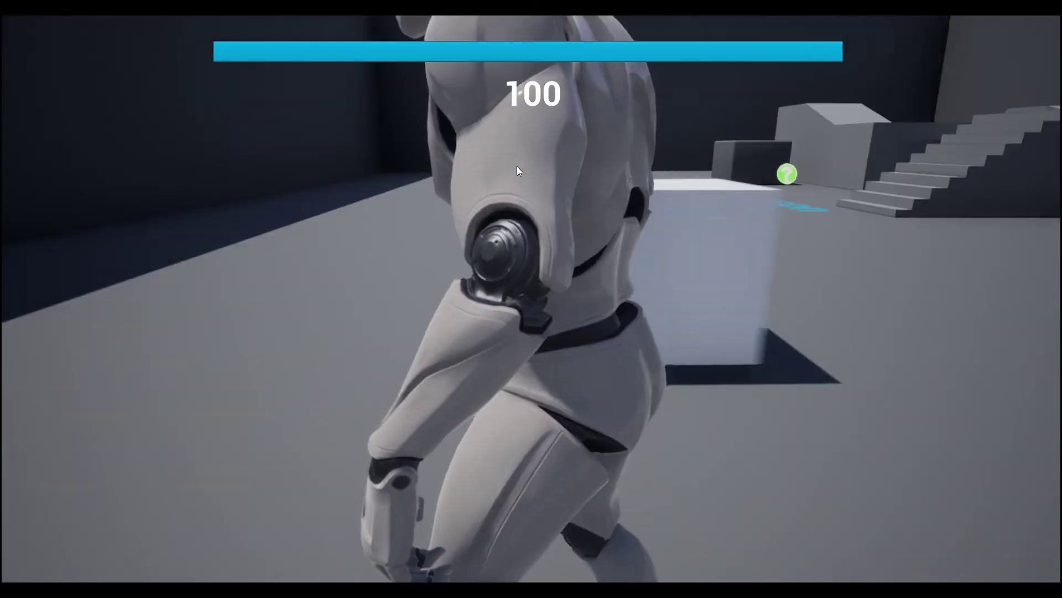
key("w")
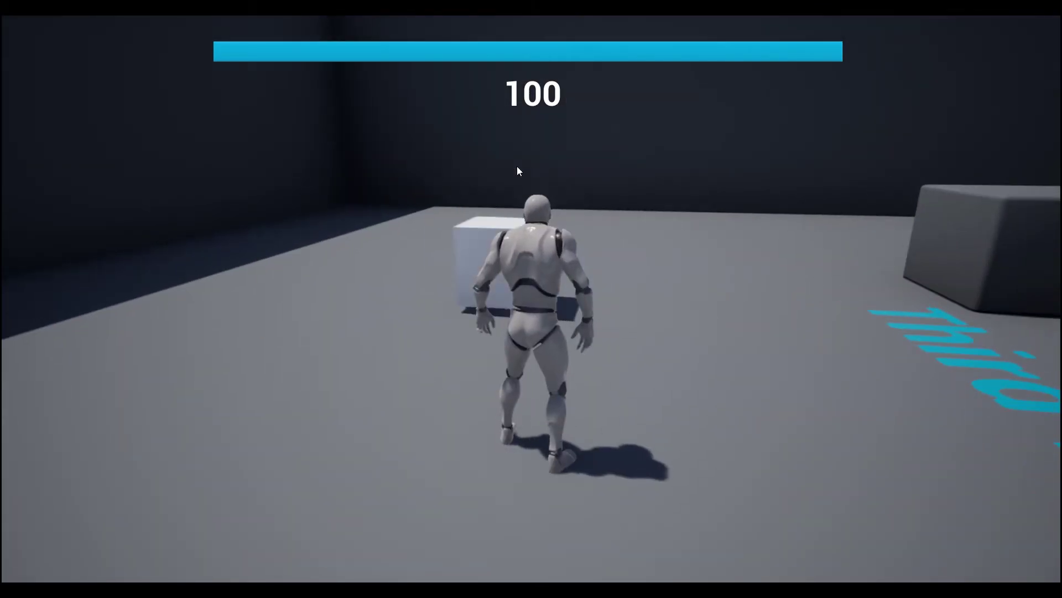
key("w")
key("w")
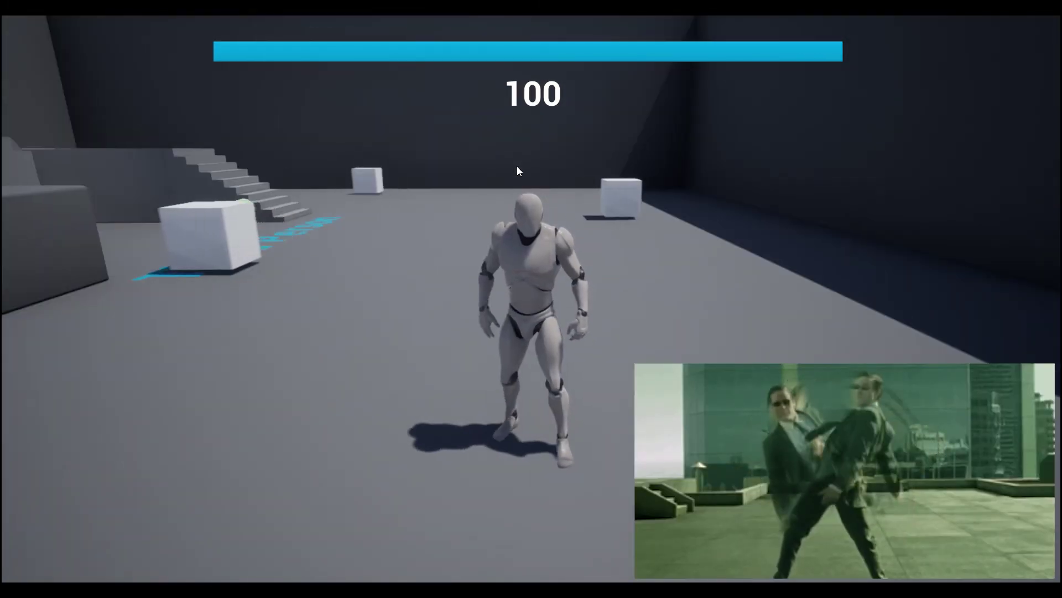
Run the character past the Third Person floor text into an enemy cube's path to test the contact damage to its health
key("w")
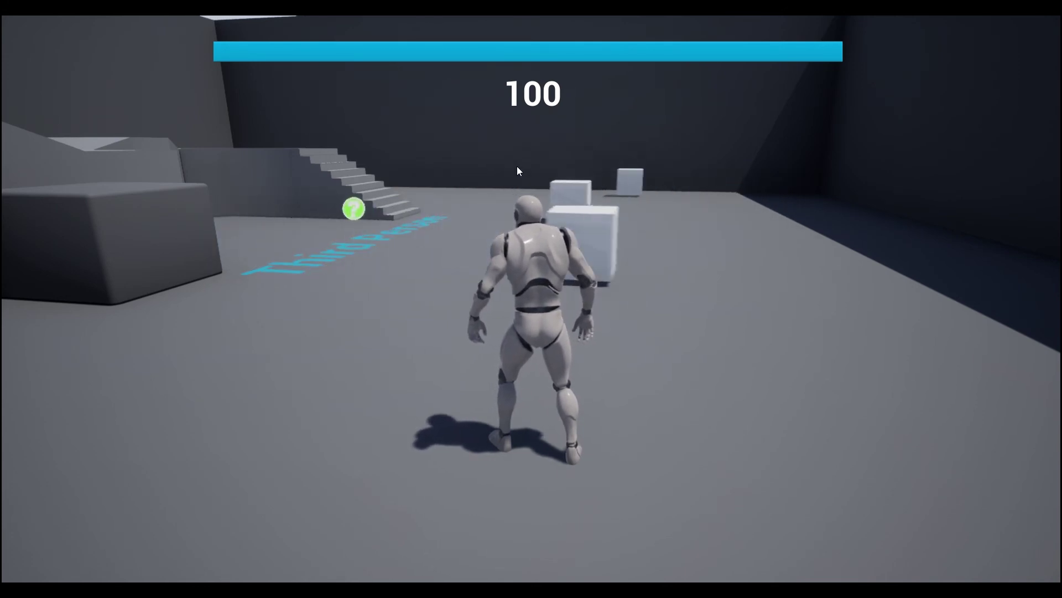
key("w")
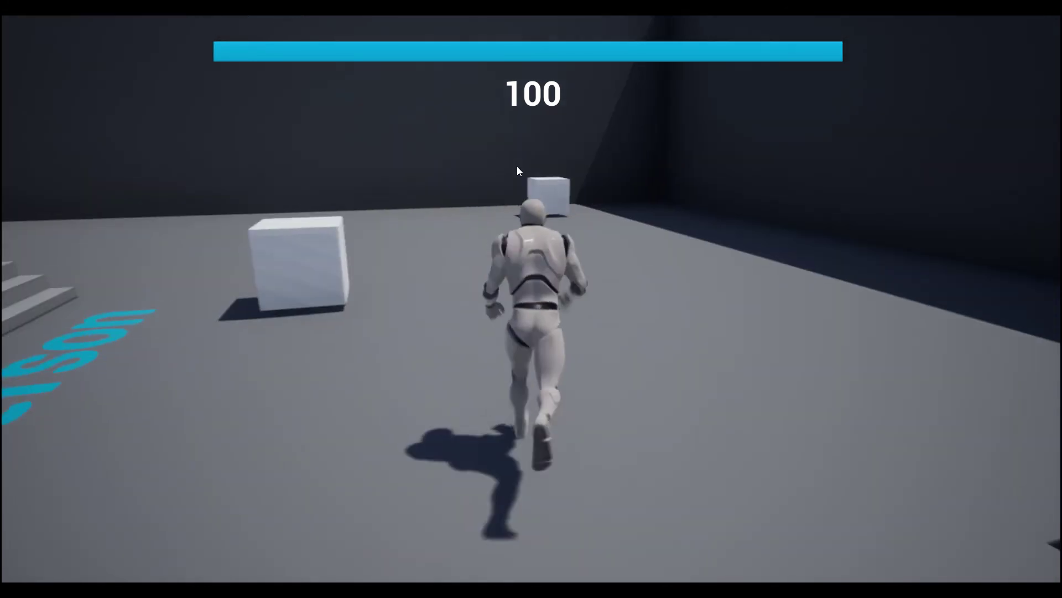
key("w")
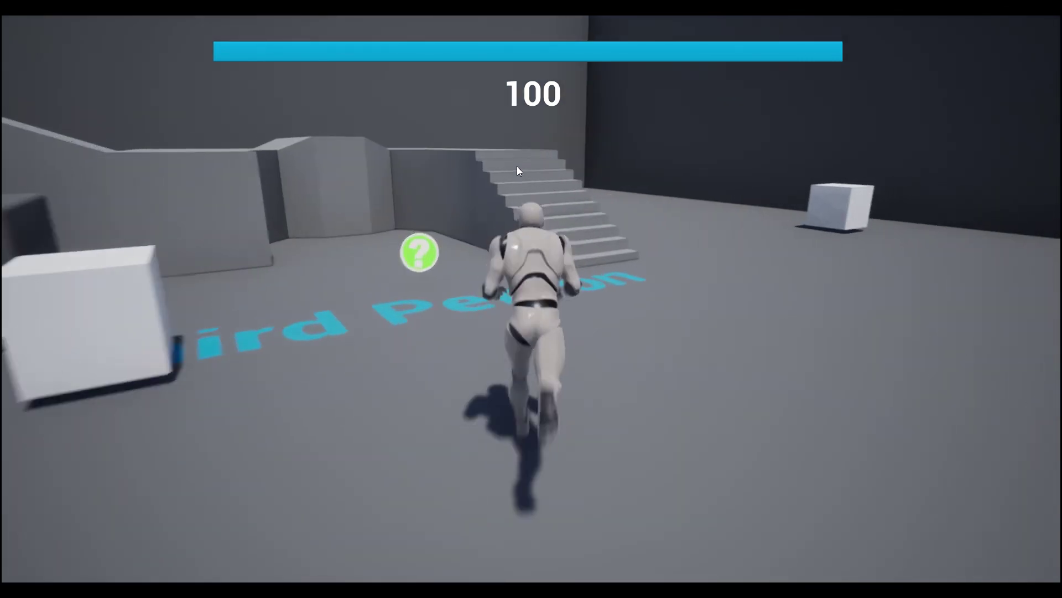
key("w")
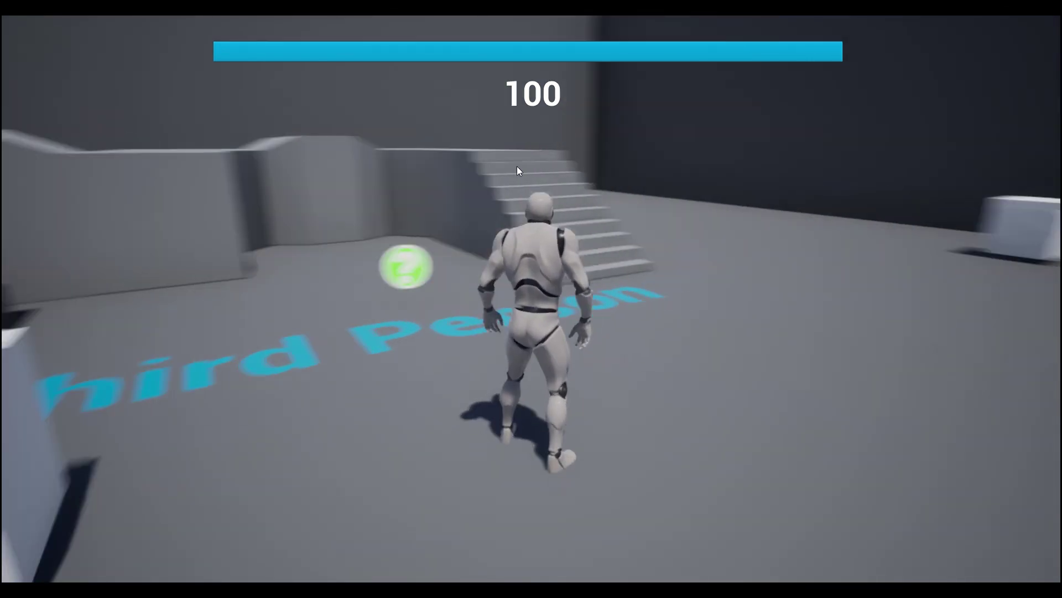
key("w")
key("w")
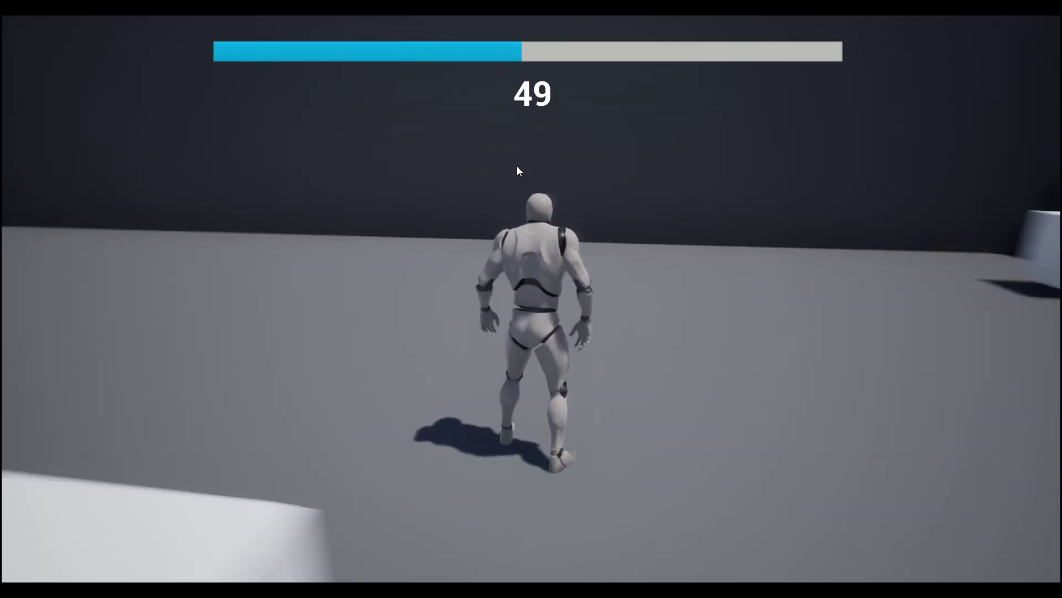
key("w")
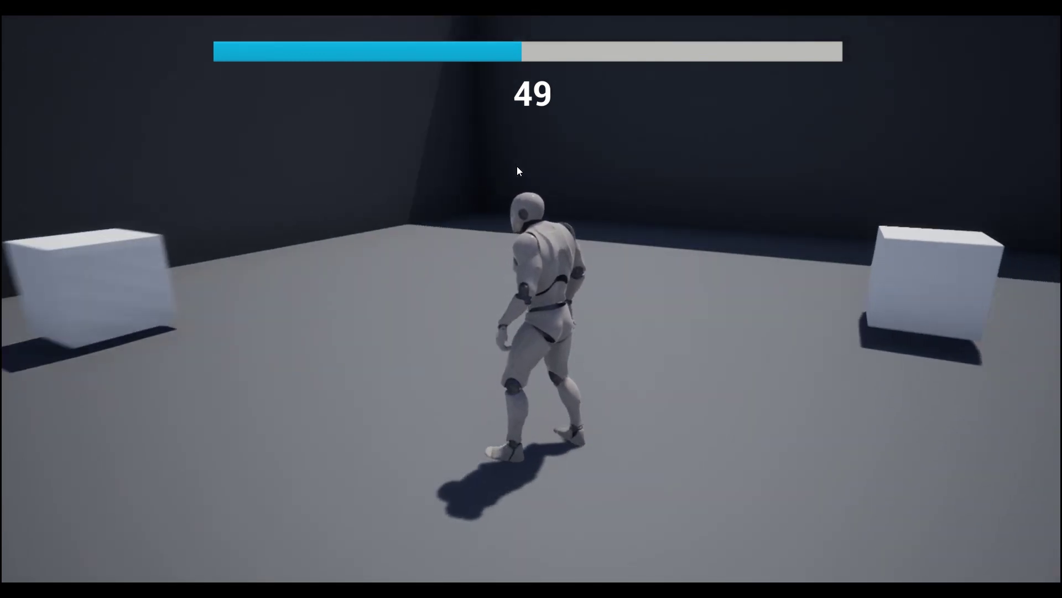